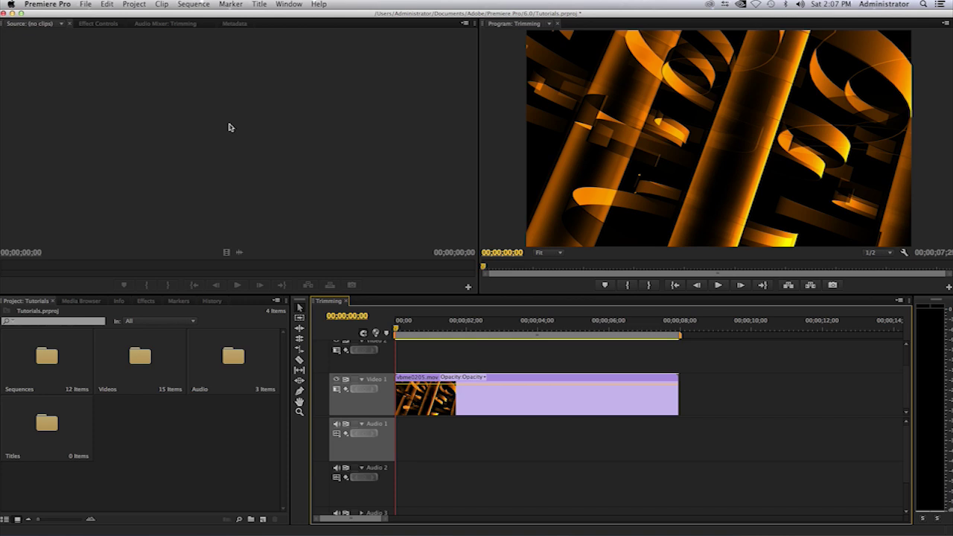
Create a new Default Still title and name it 'Regular title'
click(259, 4)
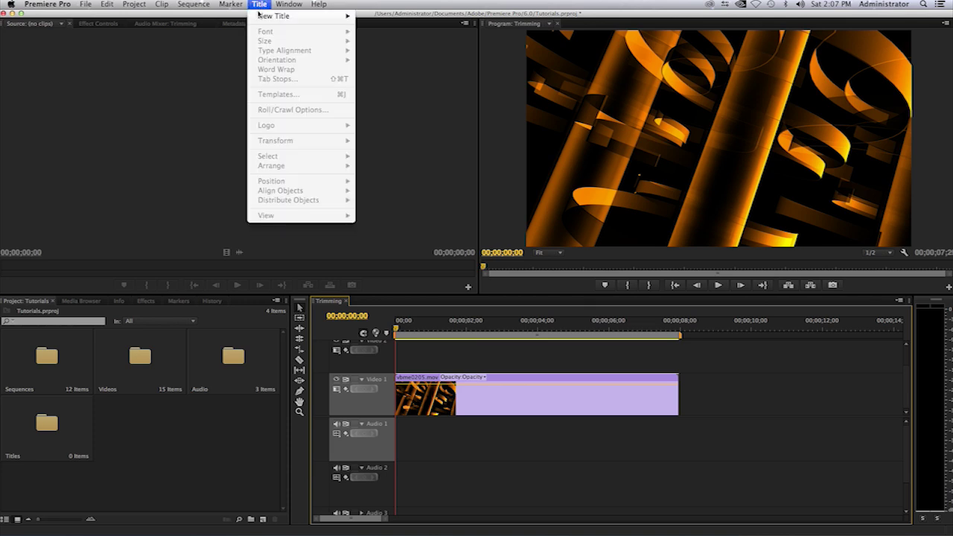
mouse_move(265, 18)
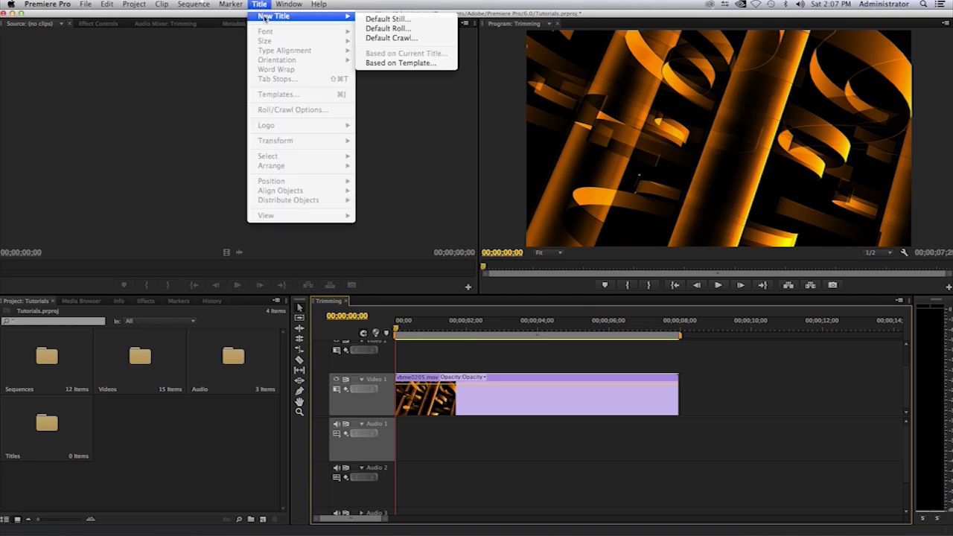
click(372, 19)
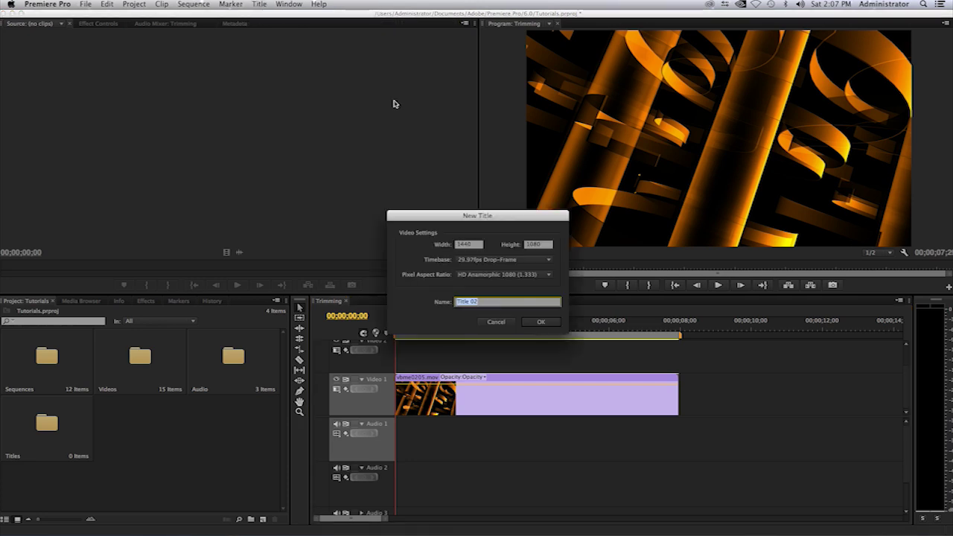
drag(506, 215, 476, 117)
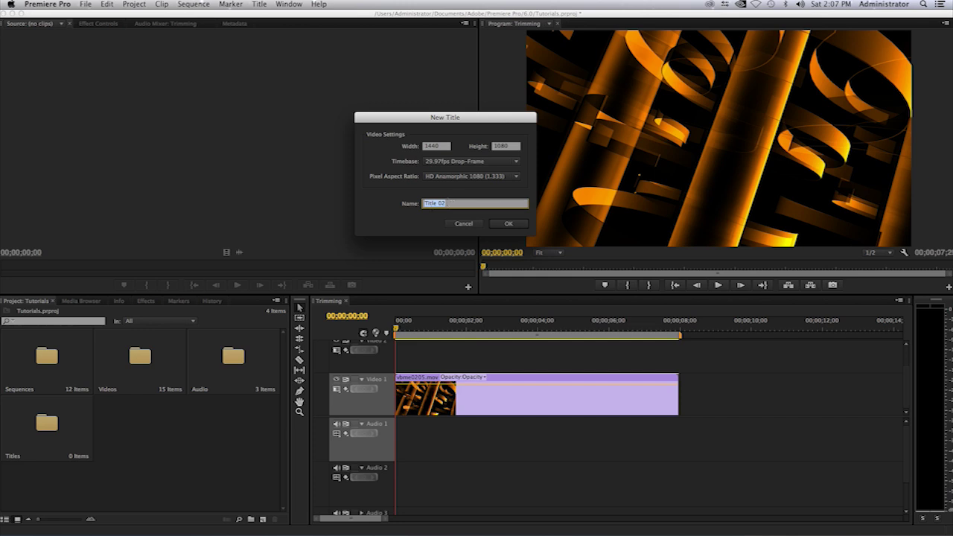
text(B)
Confirm the Regular title, then type and select 'This is awesome' on the title canvas
click(509, 225)
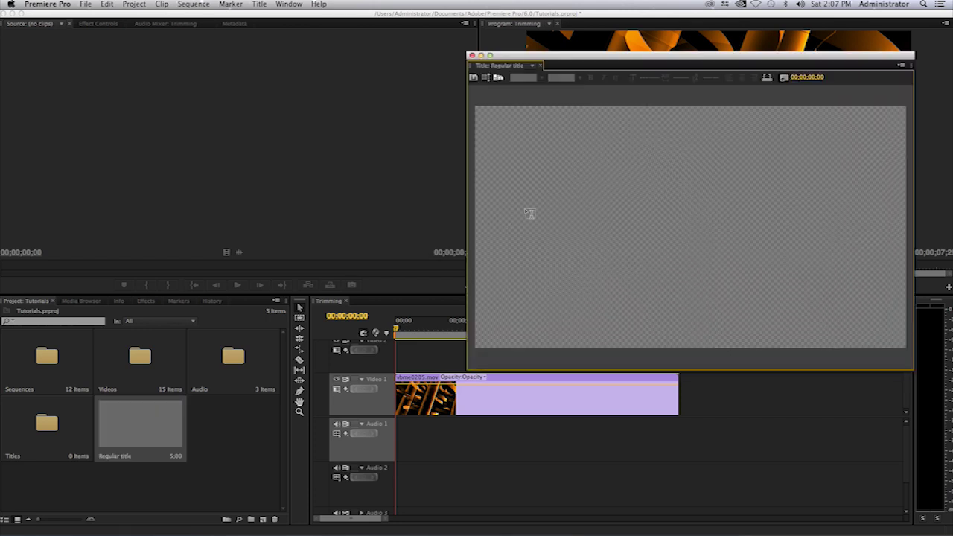
drag(631, 58, 595, 66)
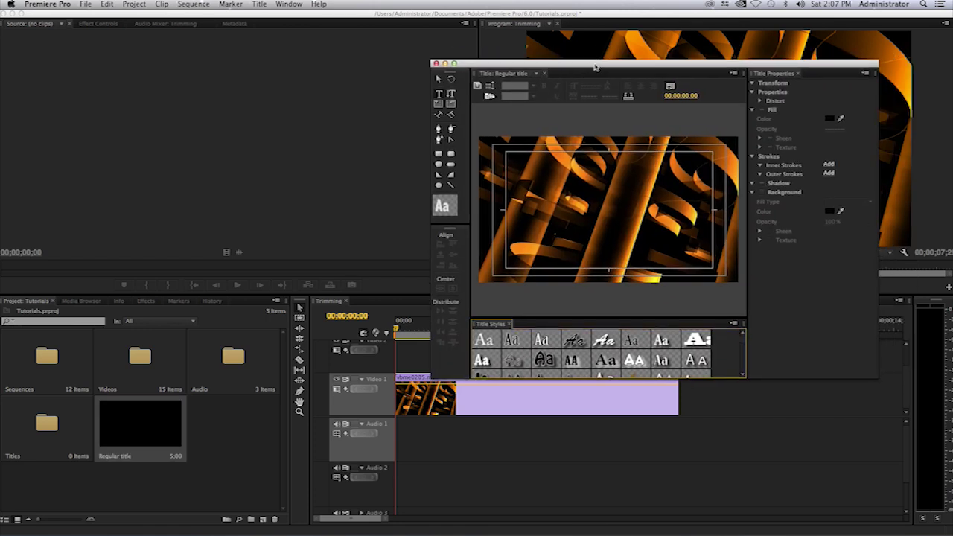
click(531, 182)
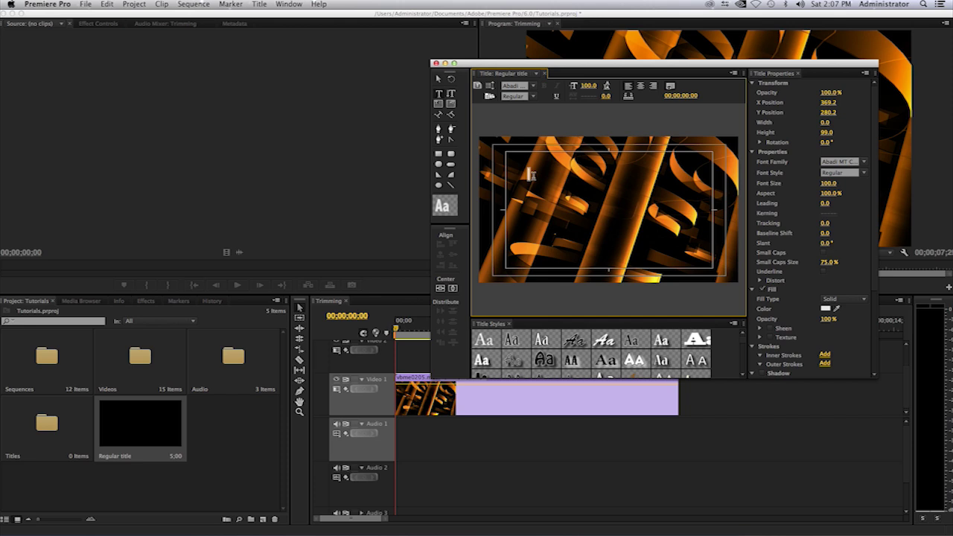
text(Th)
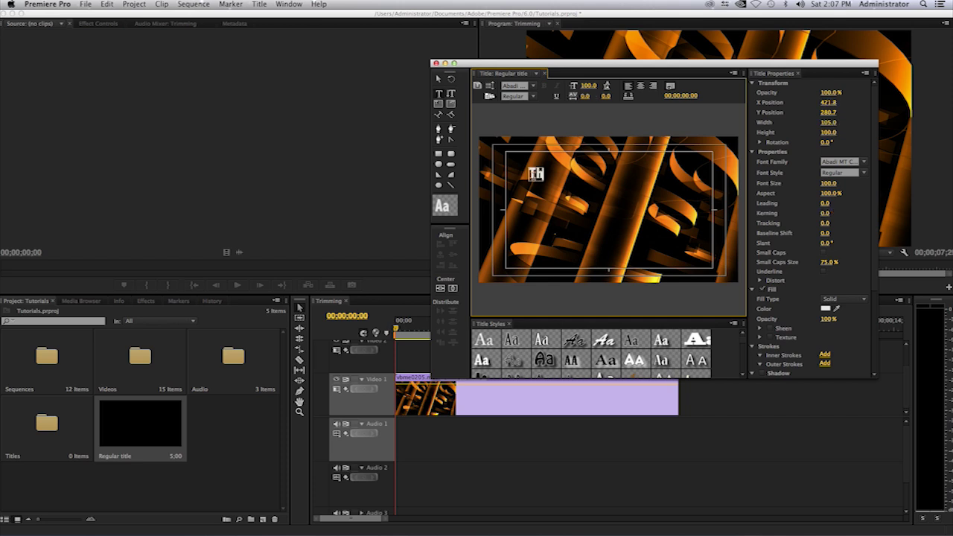
text(is is awesome)
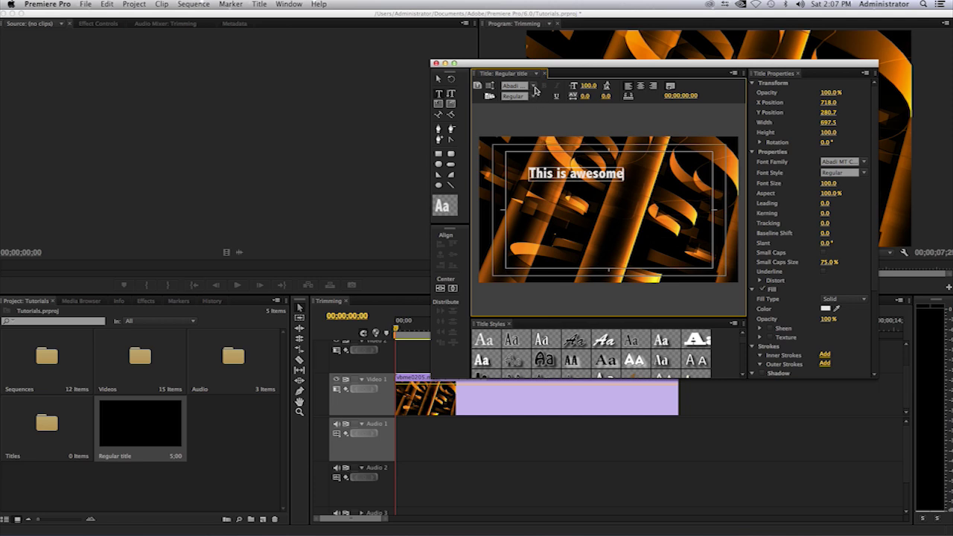
drag(561, 65, 575, 84)
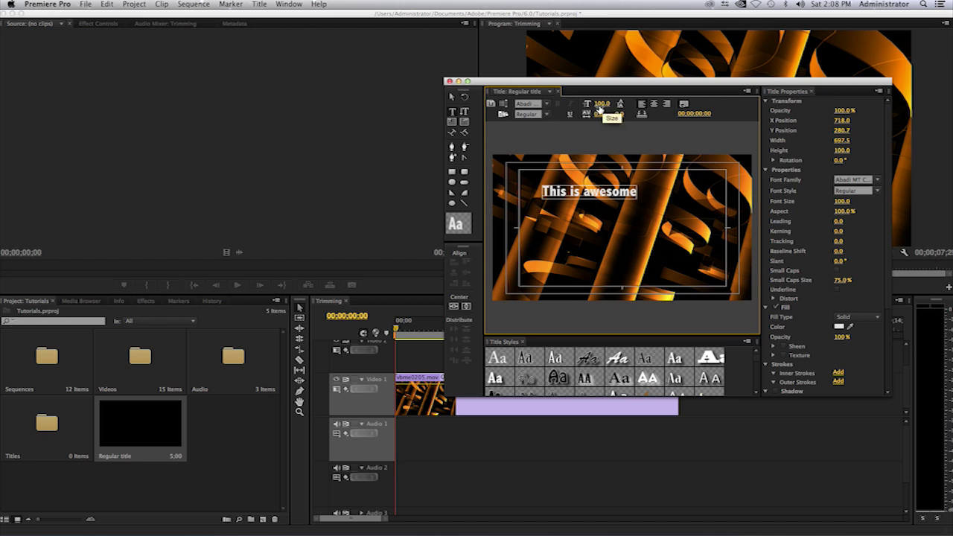
drag(637, 192, 544, 195)
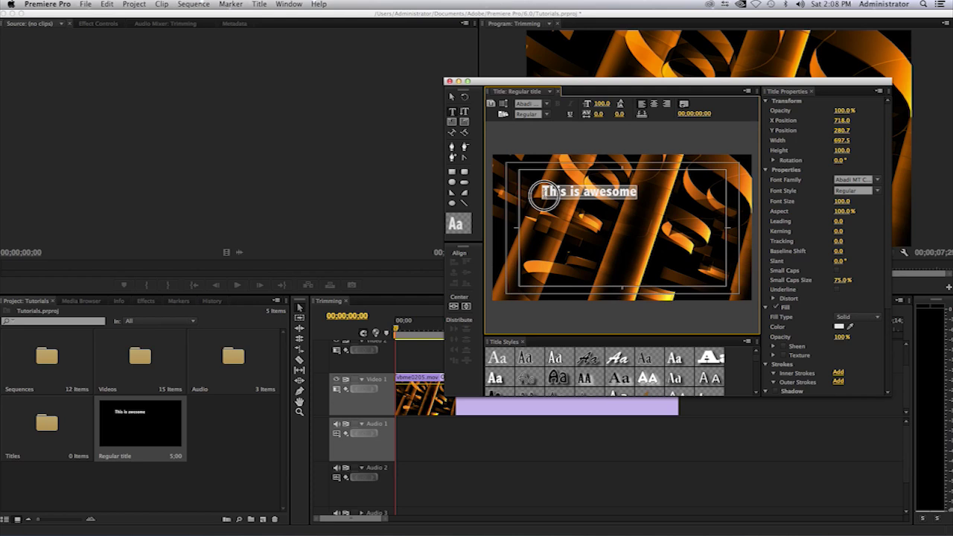
Change the 'This is awesome' text font from Abadi Regular to Helvetica Bold
click(547, 107)
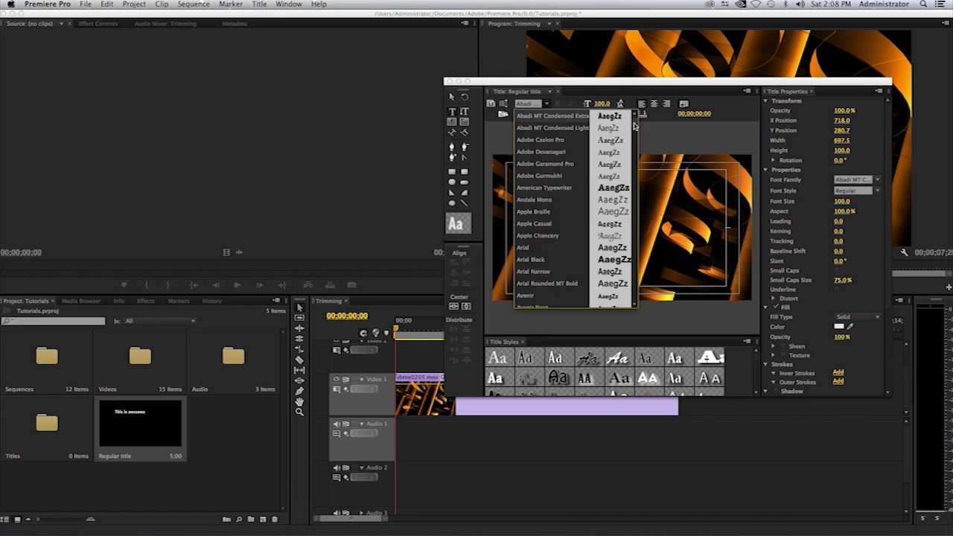
scroll(631, 125, down, 5)
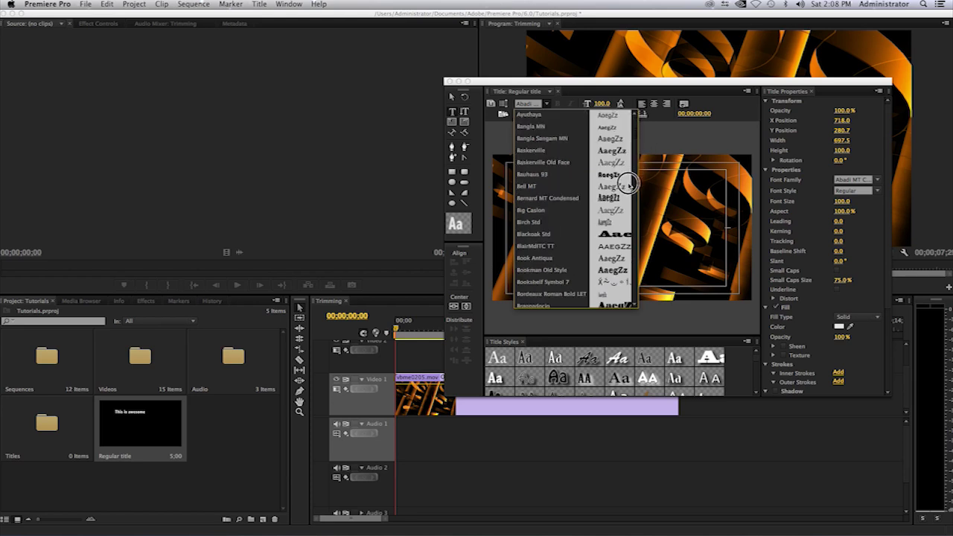
scroll(630, 186, down, 20)
scroll(626, 201, down, 5)
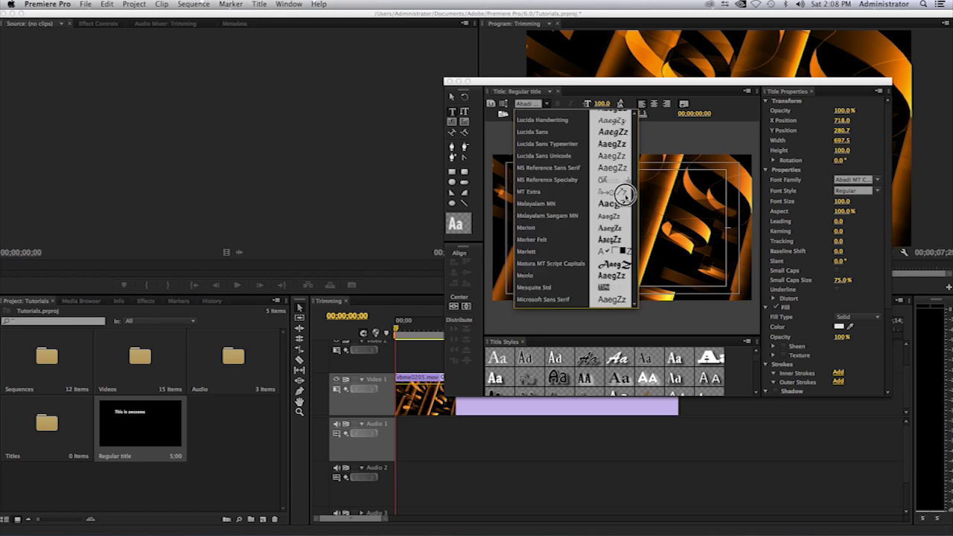
scroll(624, 190, up, 5)
scroll(624, 186, up, 8)
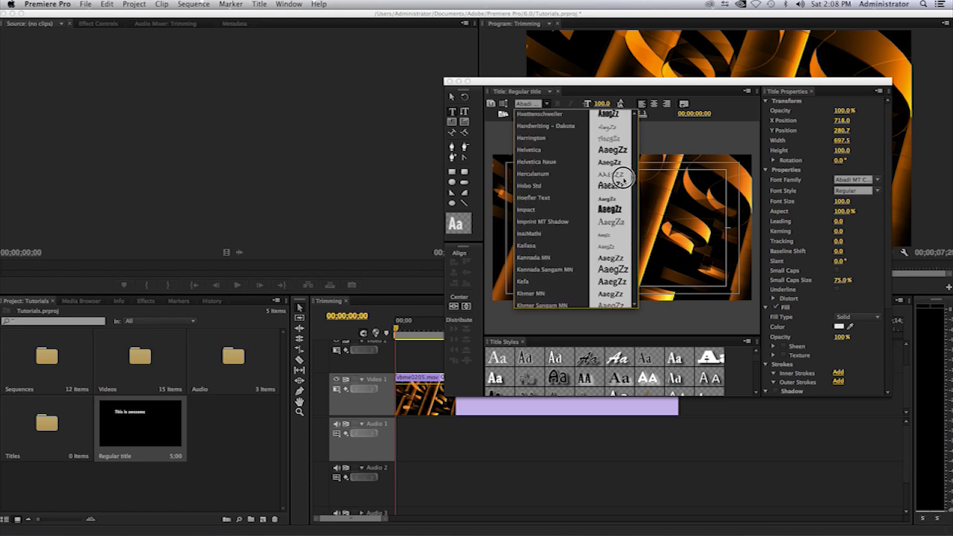
click(539, 150)
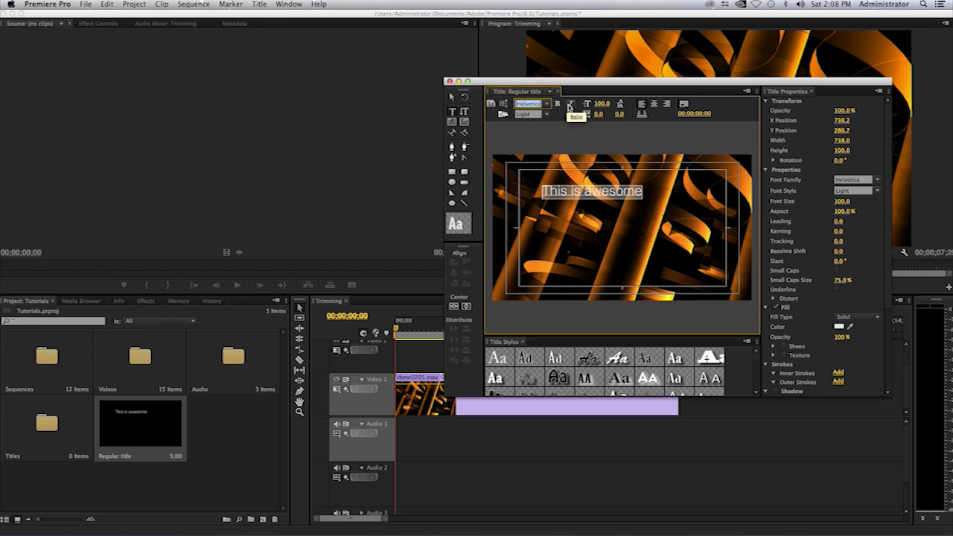
click(558, 107)
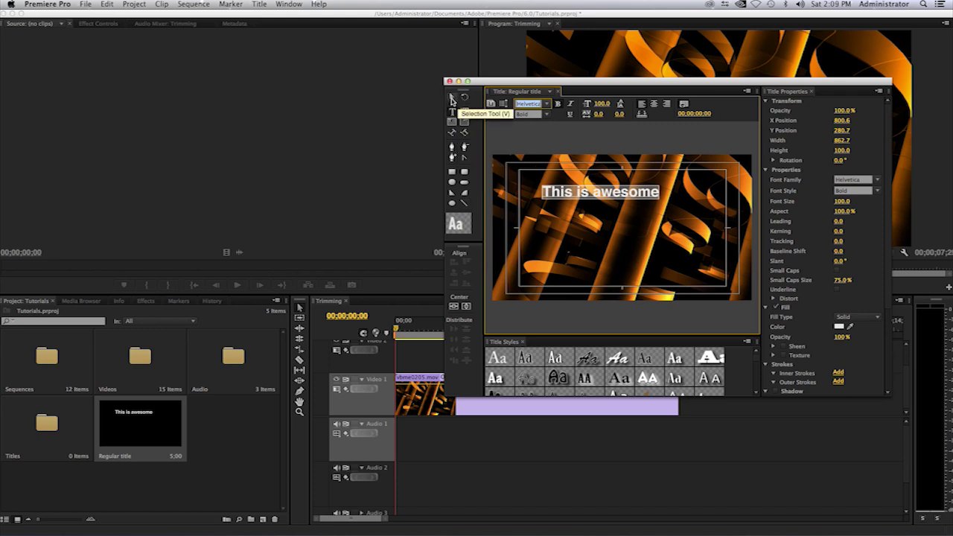
click(452, 99)
Move the 'This is awesome' text toward the frame centre and reselect all of it
click(573, 191)
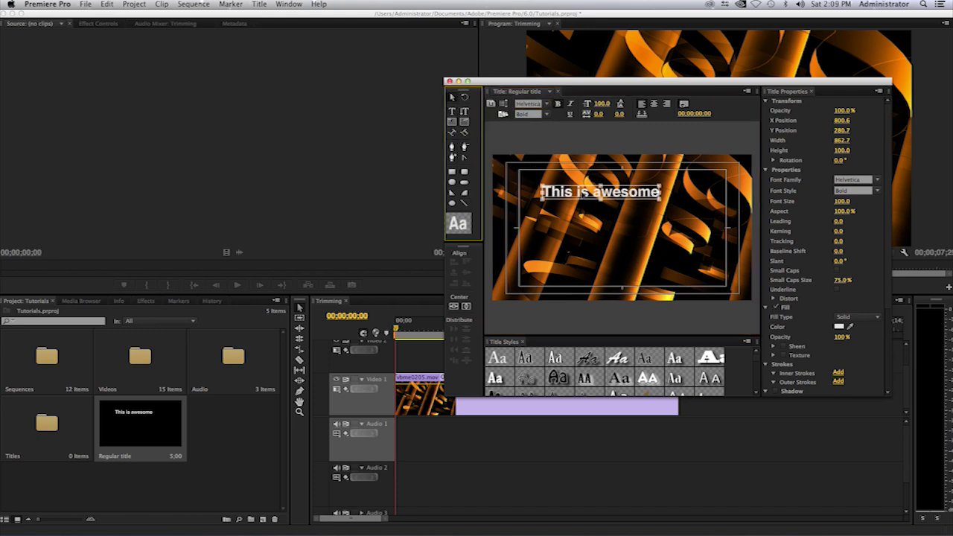
drag(585, 192, 603, 223)
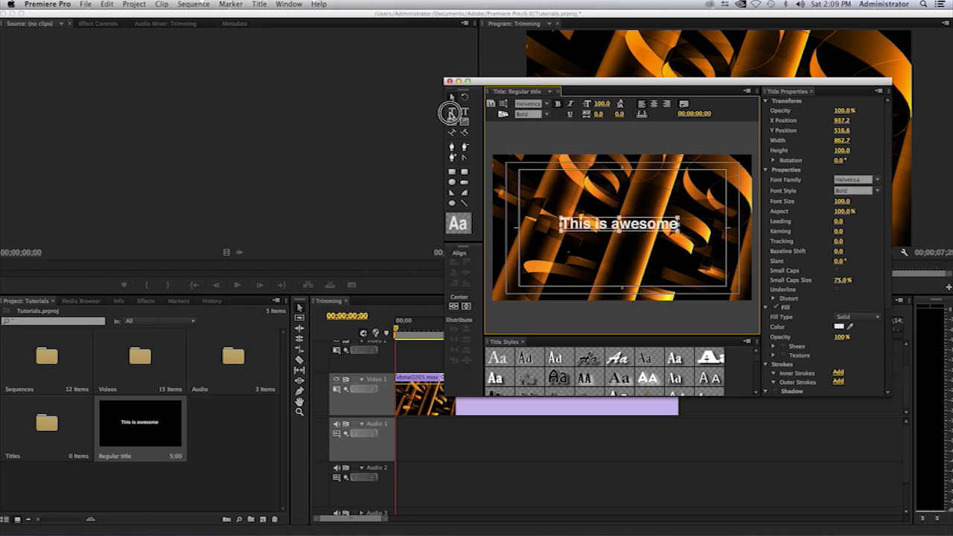
click(452, 121)
click(608, 223)
drag(560, 223, 672, 233)
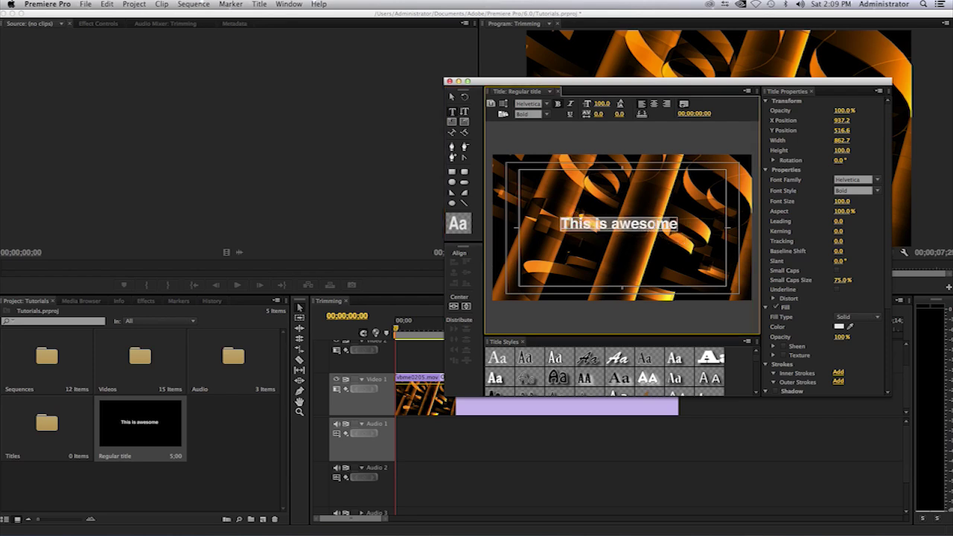
drag(559, 223, 680, 225)
Raise the font size to 154, recentre the text, and close the title editor
mouse_move(602, 103)
mouse_down()
mouse_move(615, 103)
mouse_move(591, 104)
mouse_move(632, 103)
mouse_move(603, 104)
mouse_up()
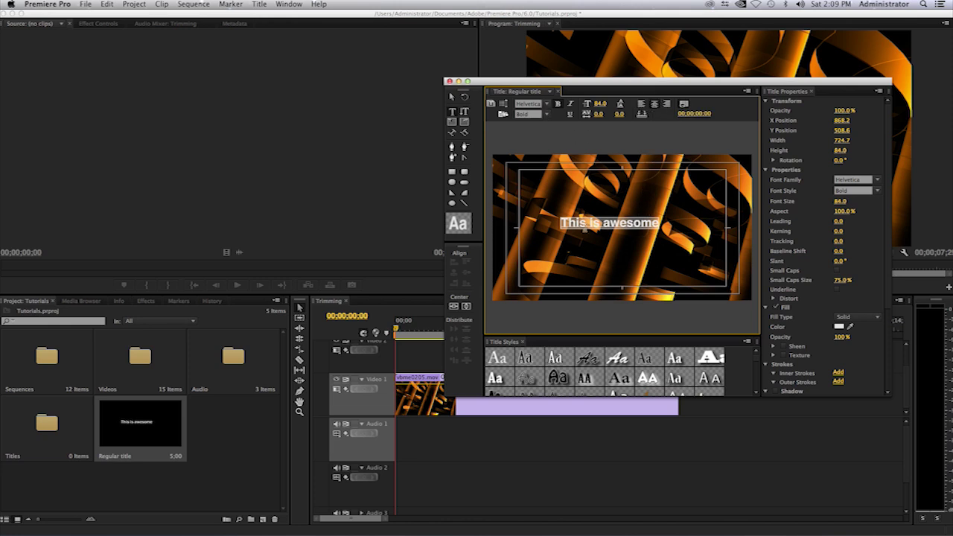
drag(600, 103, 646, 104)
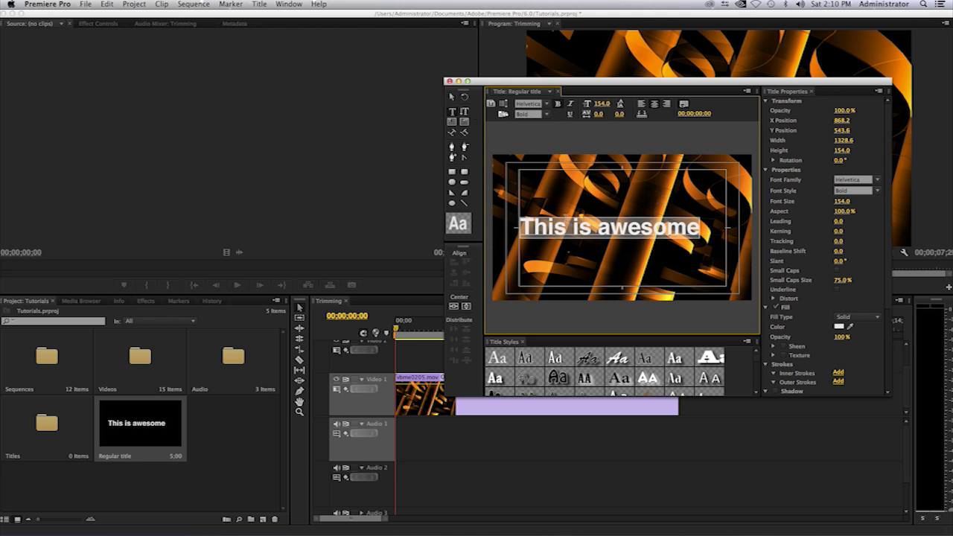
click(451, 97)
drag(602, 231, 611, 230)
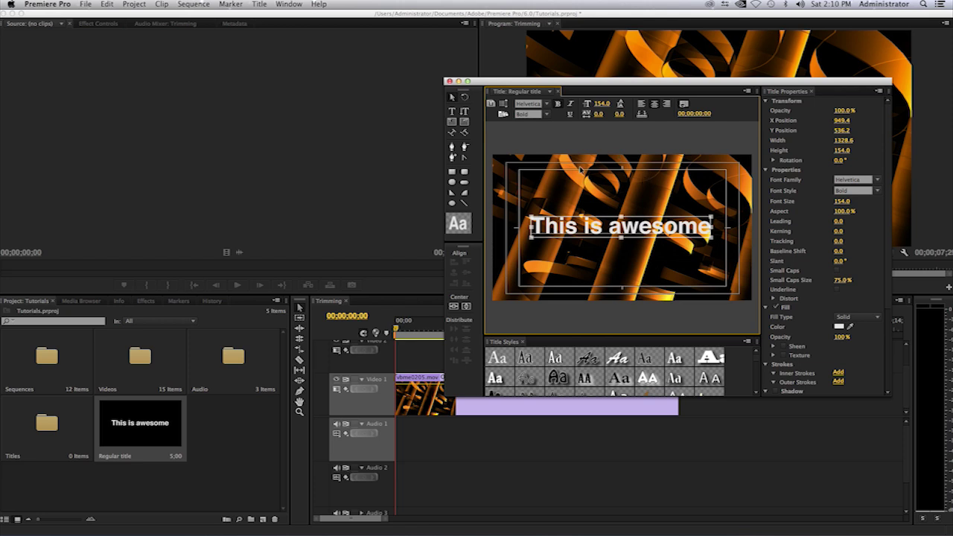
click(450, 81)
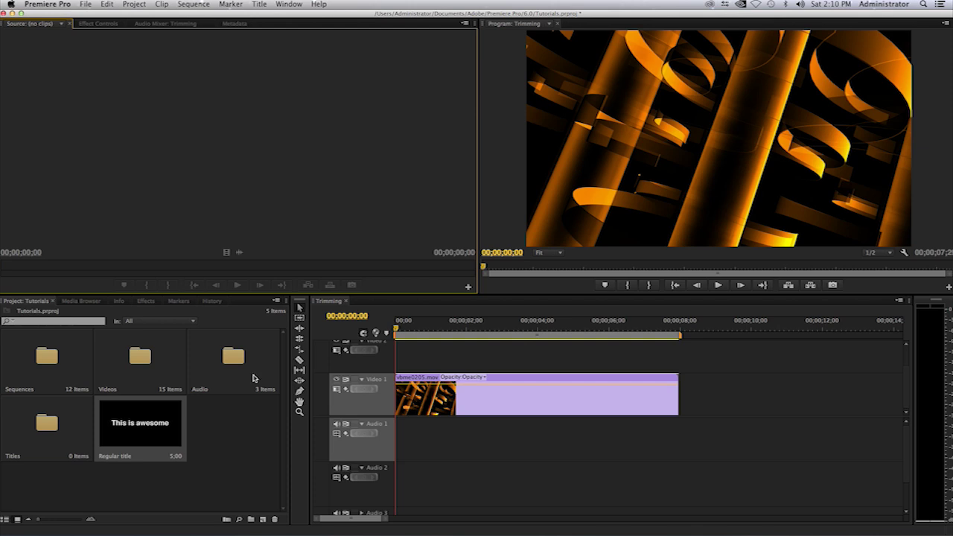
click(224, 435)
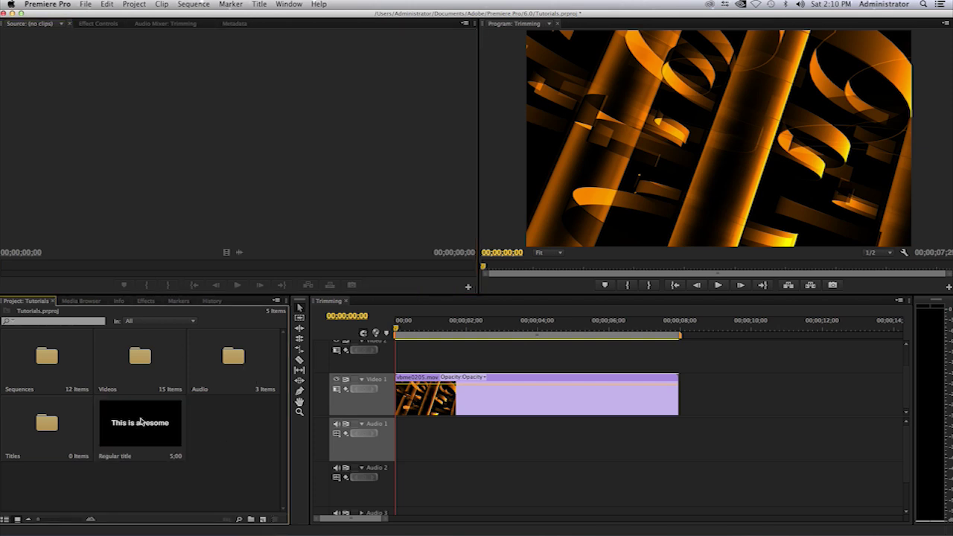
click(158, 437)
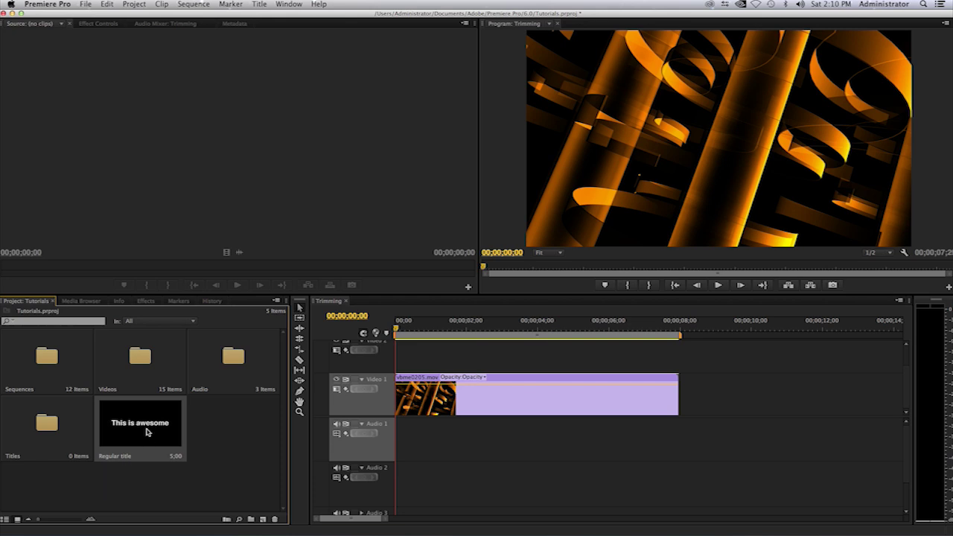
double_click(150, 431)
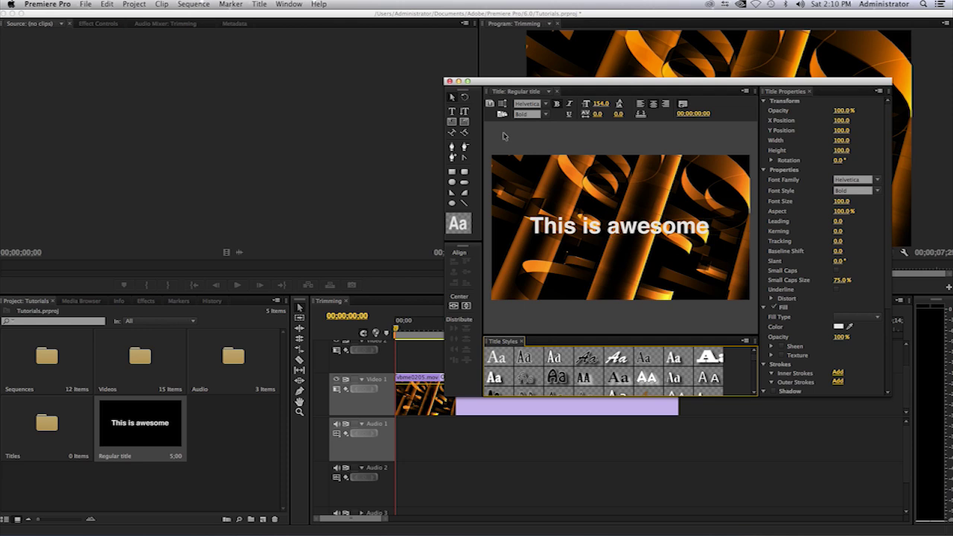
click(449, 81)
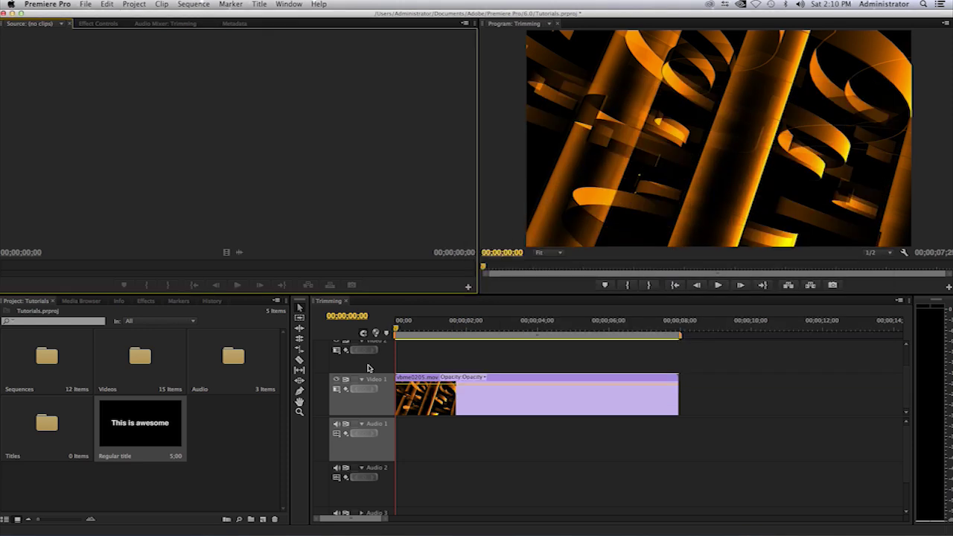
Place the Regular title on Video 2 over the clip and scrub to preview it
drag(148, 442, 458, 365)
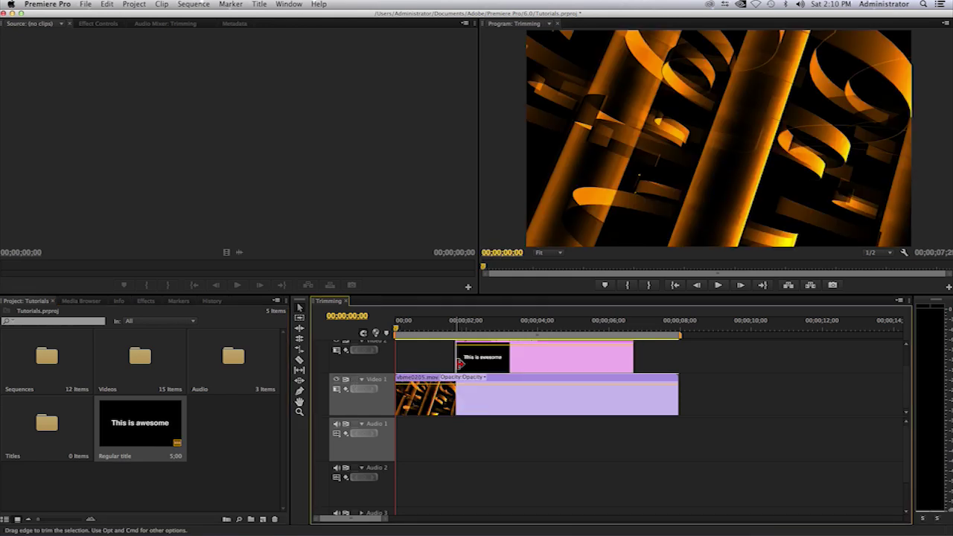
drag(467, 332, 553, 345)
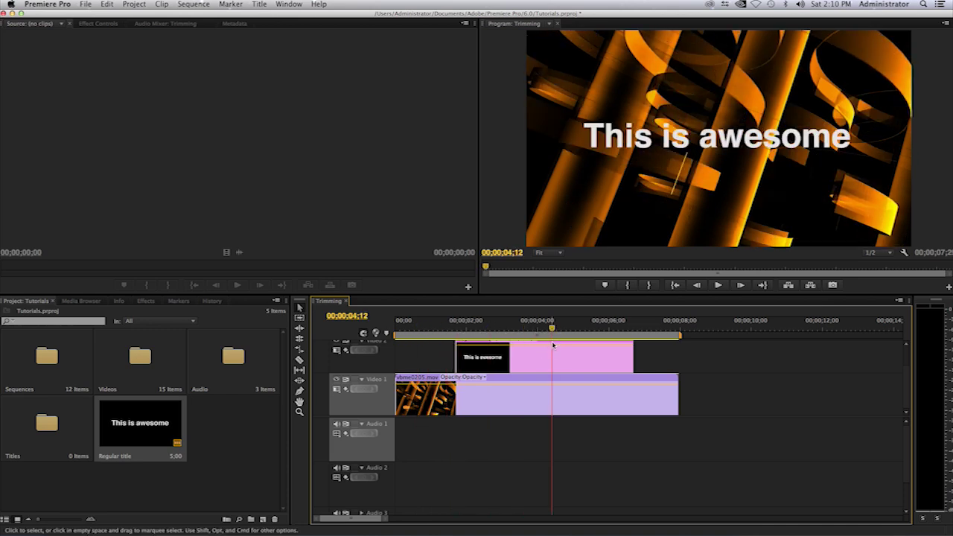
drag(554, 329, 678, 331)
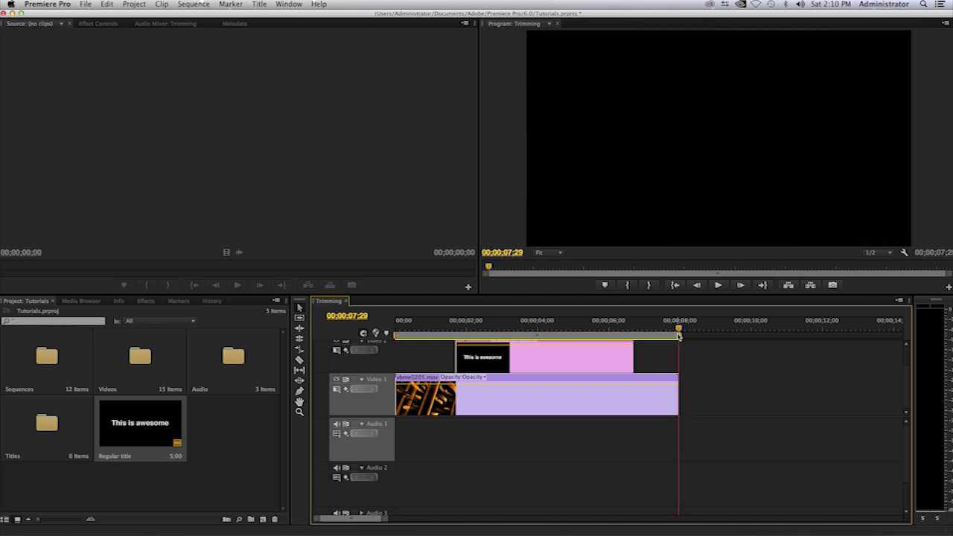
Create a new Default Roll title named 'Credits'
click(259, 4)
mouse_move(265, 16)
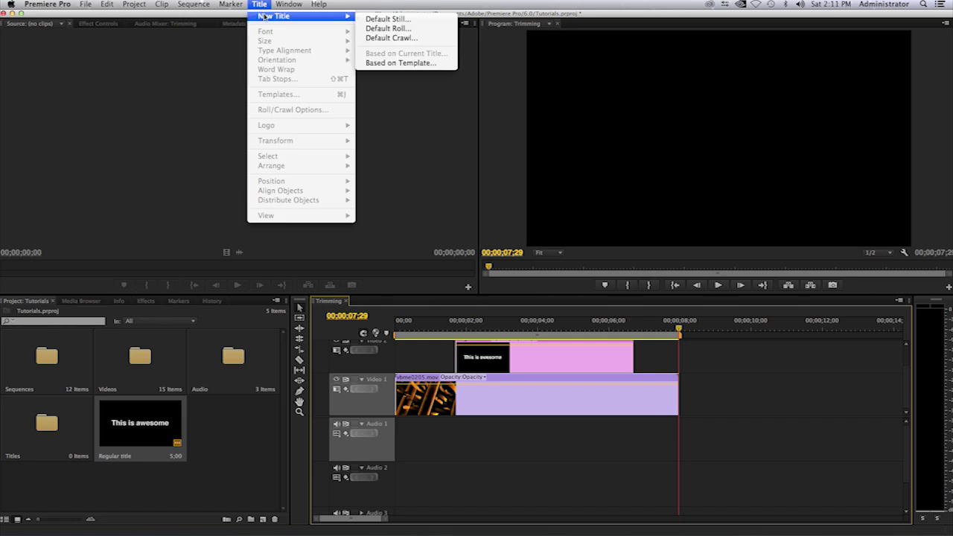
click(392, 29)
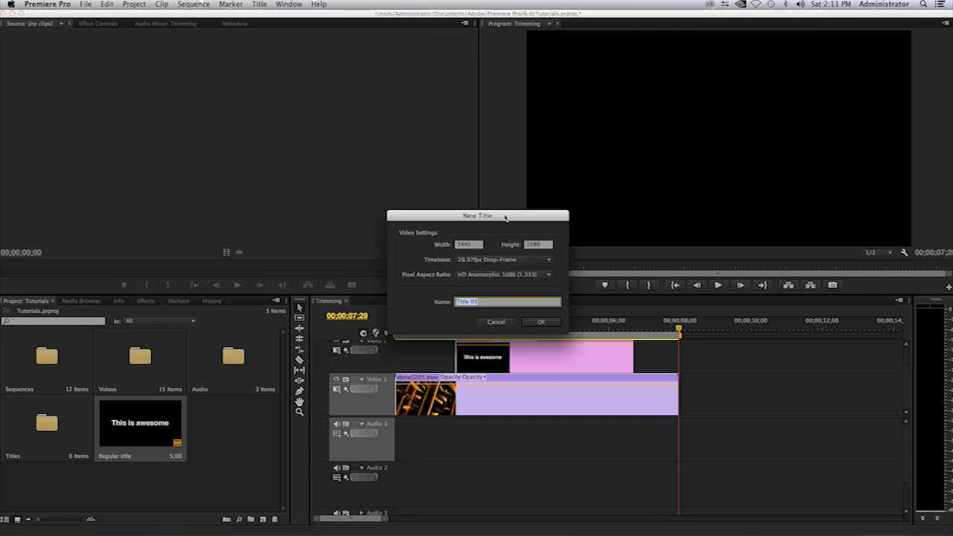
drag(505, 216, 493, 159)
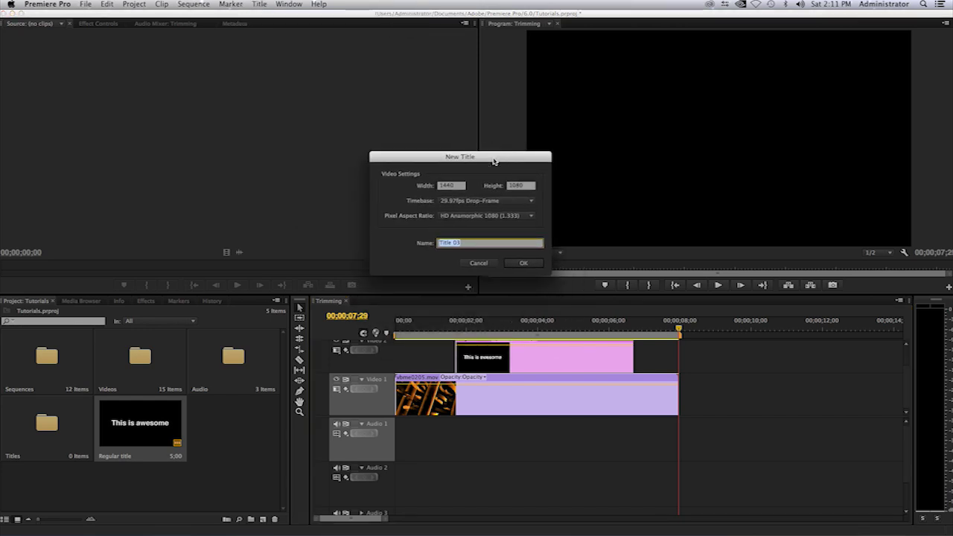
text(R)
key(BackSpace)
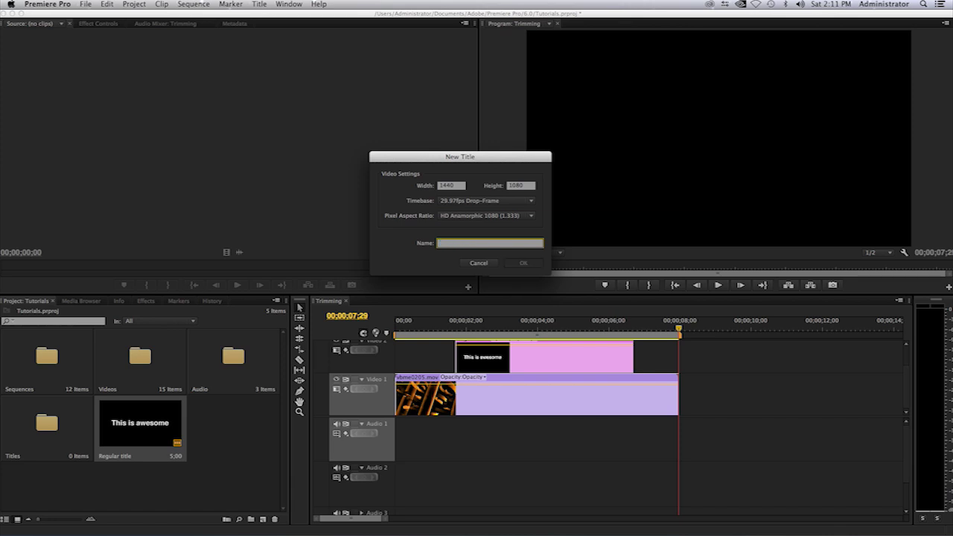
text(Credits)
click(527, 264)
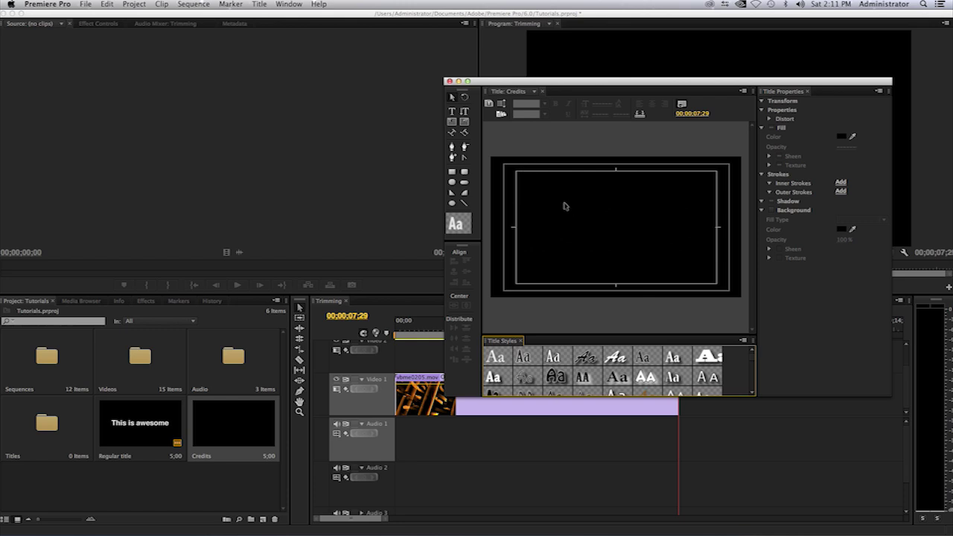
Type three credit lines: 'Produced by' plus a name, 'Directed by No one', 'Edited by A friend'
click(451, 113)
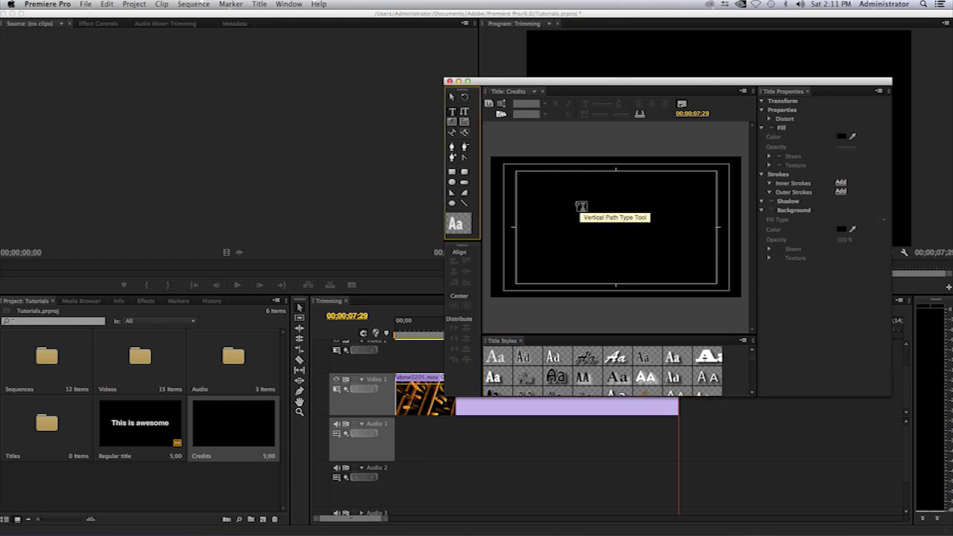
click(566, 186)
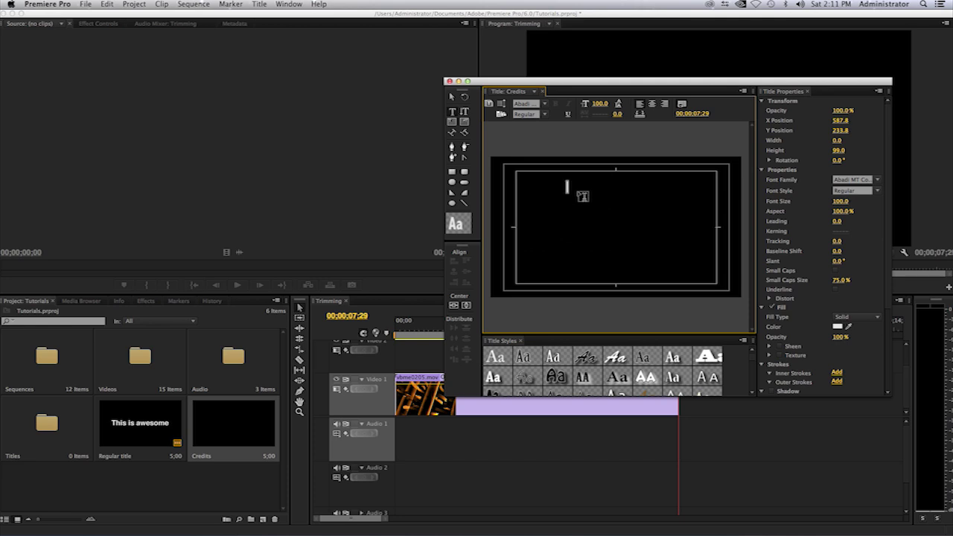
text(Produce)
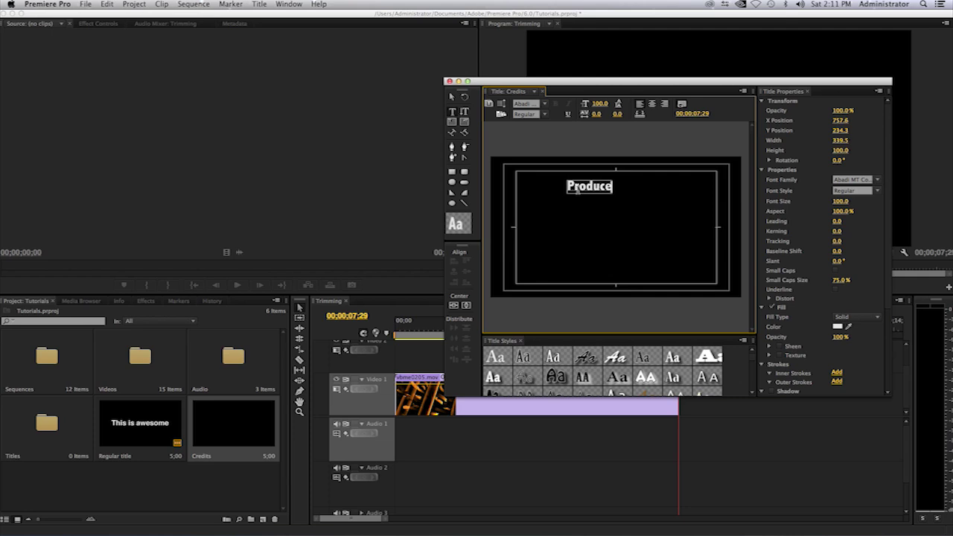
text(d by)
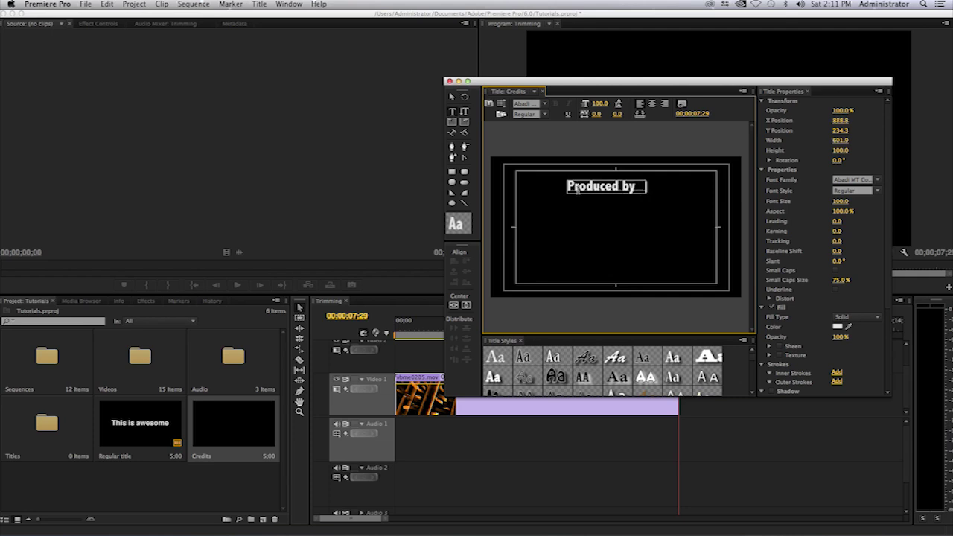
text(   Luis Sie)
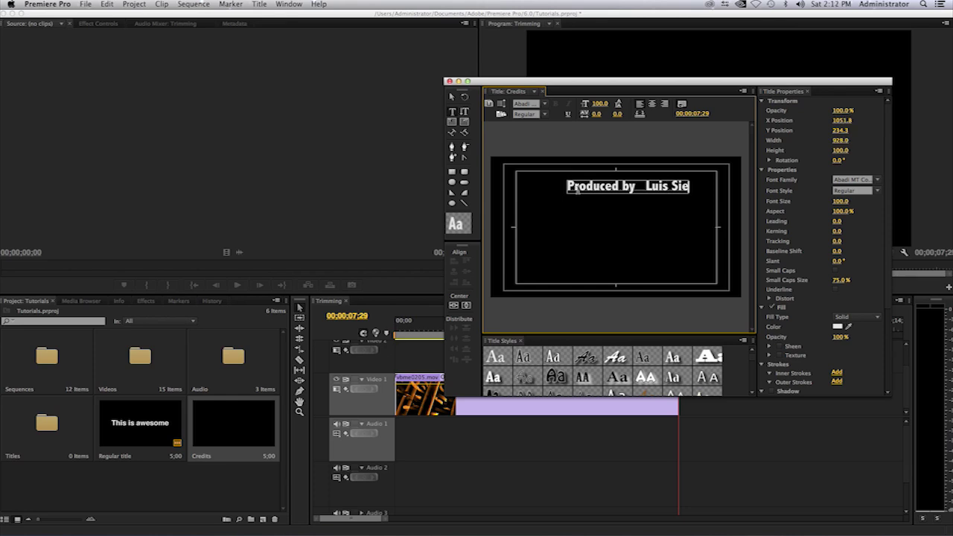
text(rra)
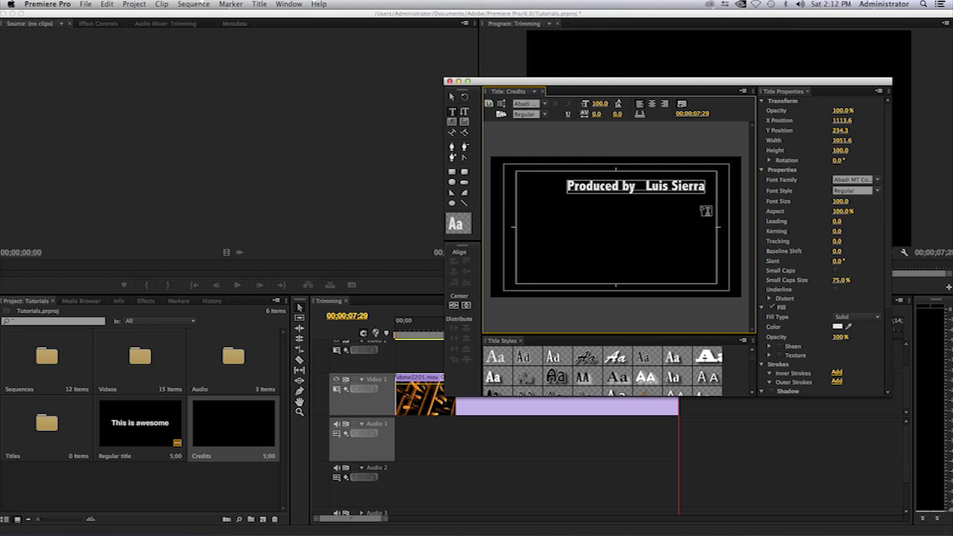
key(Return)
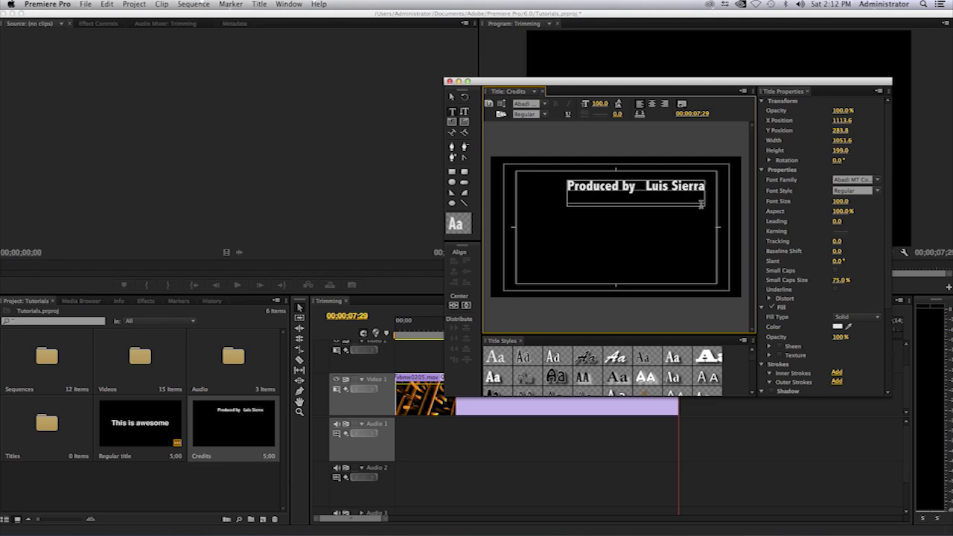
text(Directe)
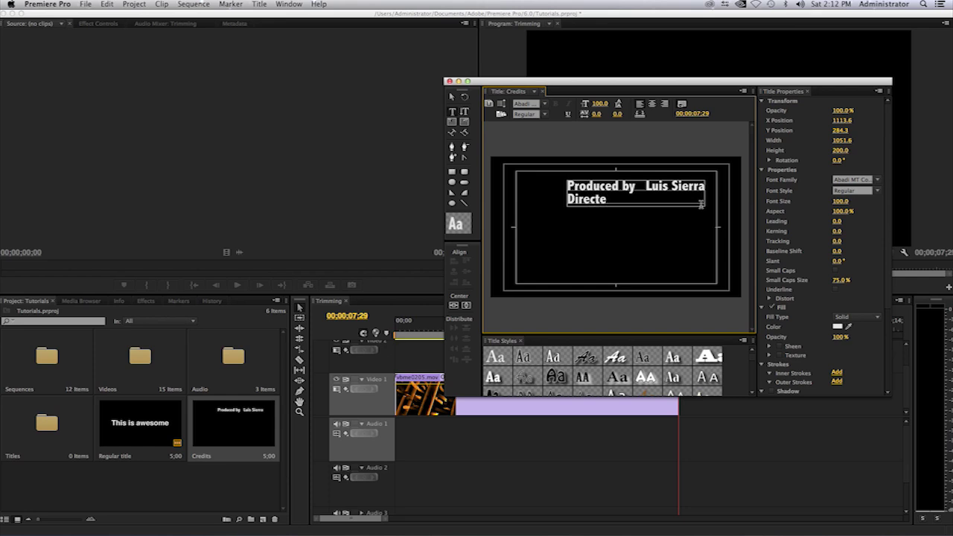
text(d by   No one)
key(Return)
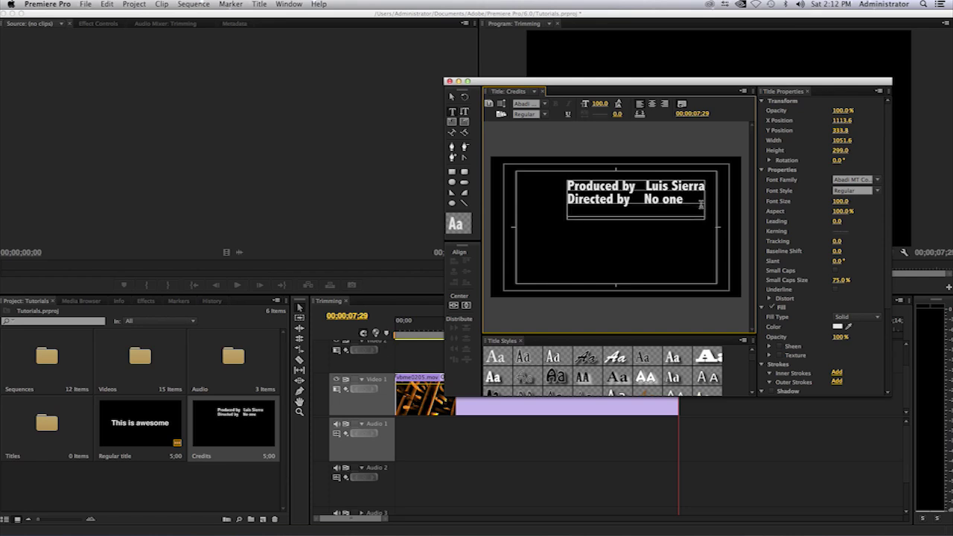
text(Edited b)
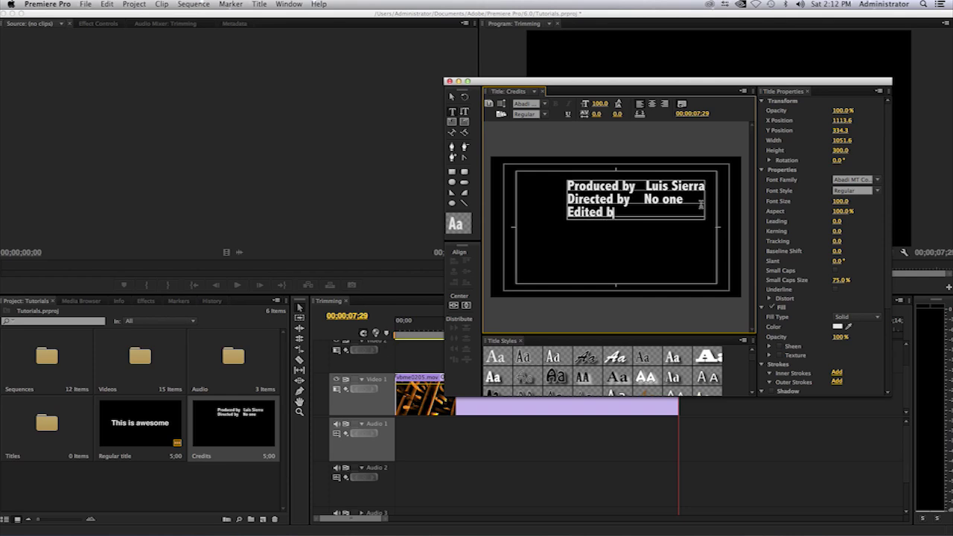
text(y   A friend)
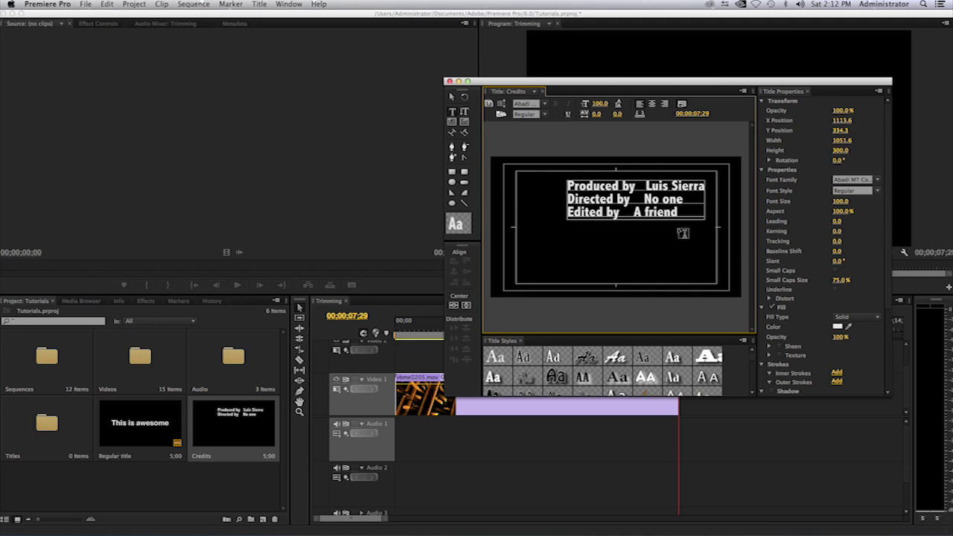
Centre the credits text, center-align its lines, and delete extra spaces after 'Directed by'
click(451, 97)
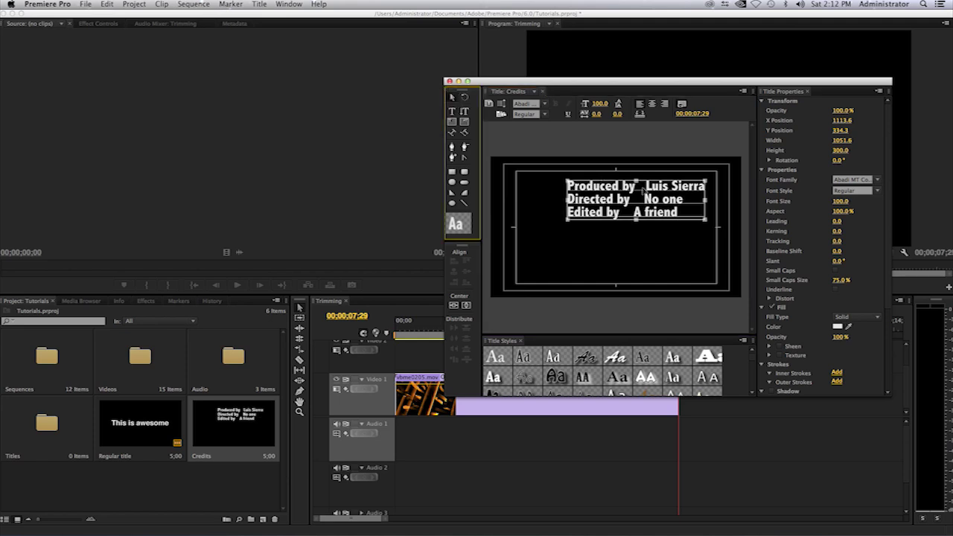
drag(685, 212, 661, 231)
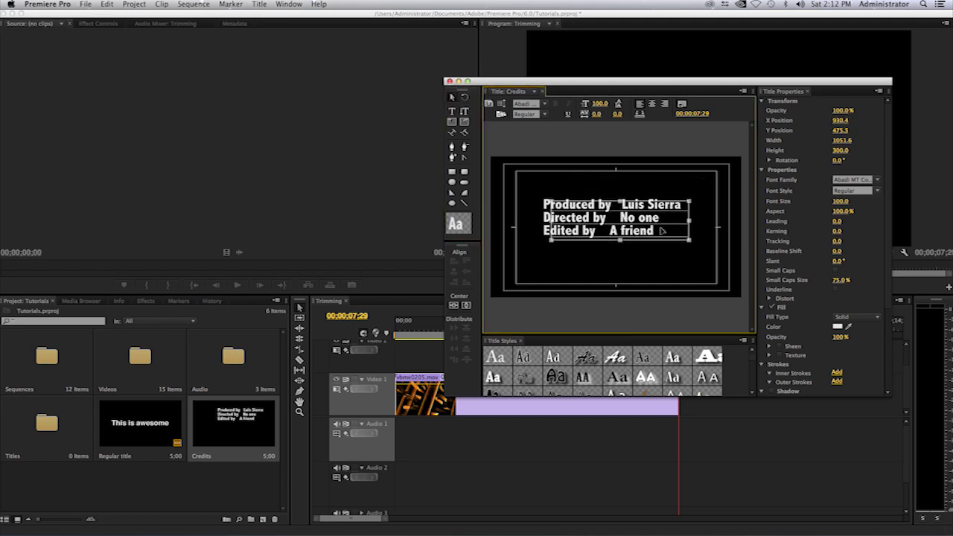
click(452, 111)
click(556, 193)
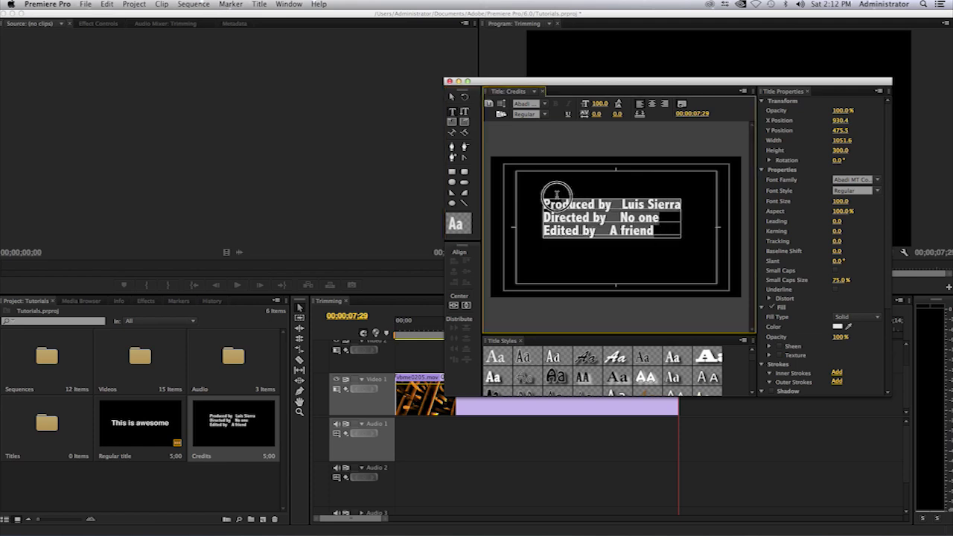
click(652, 105)
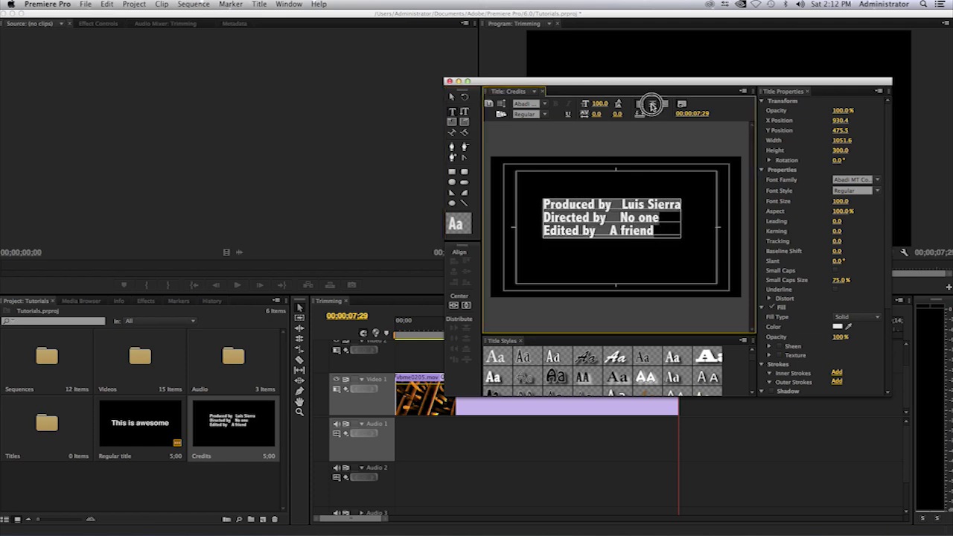
click(620, 217)
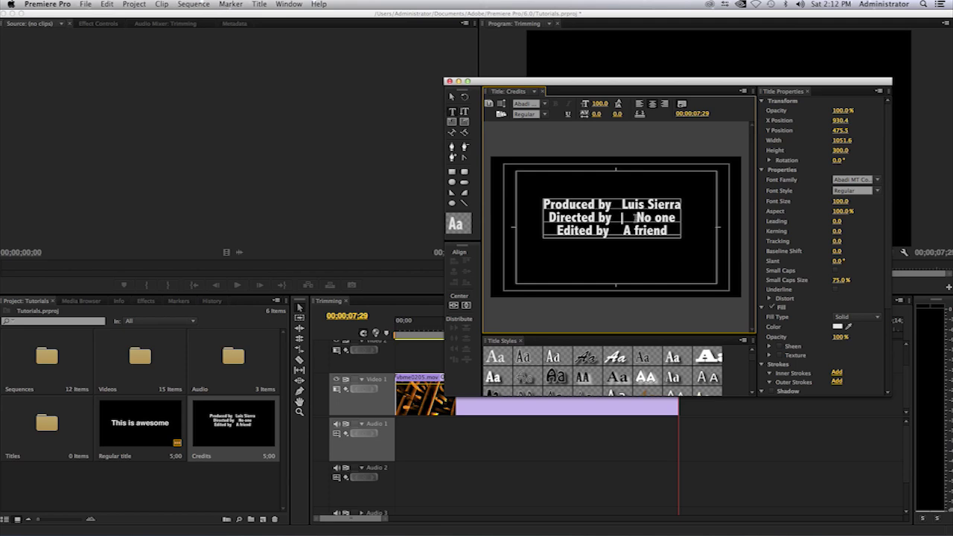
key(BackSpace)
key(BackSpace)
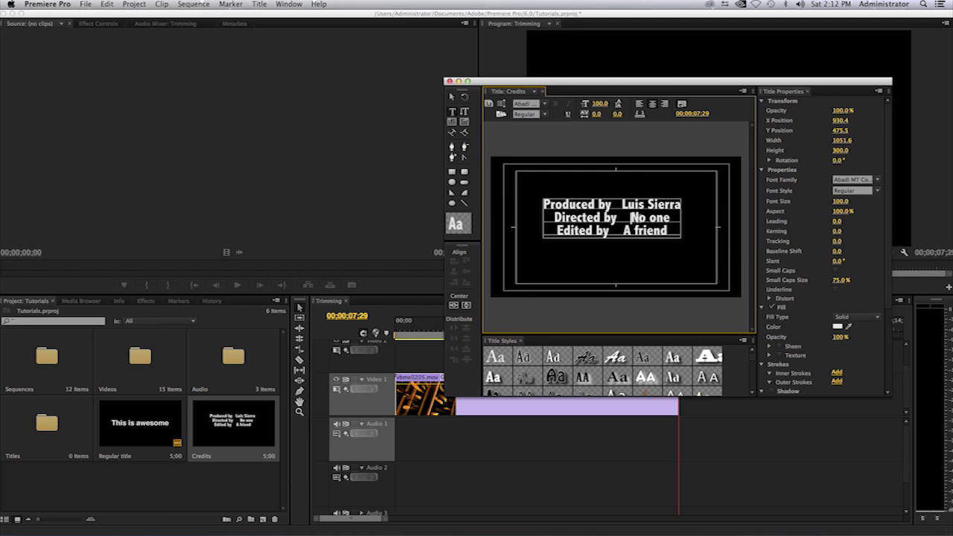
Close the Titler and place the Credits title on Video 1 after the clip
click(450, 82)
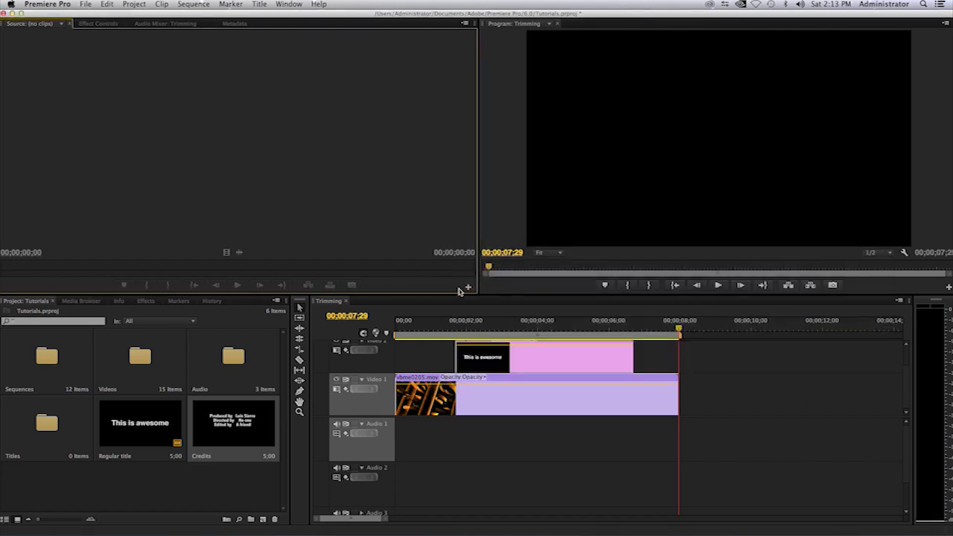
drag(320, 407, 679, 391)
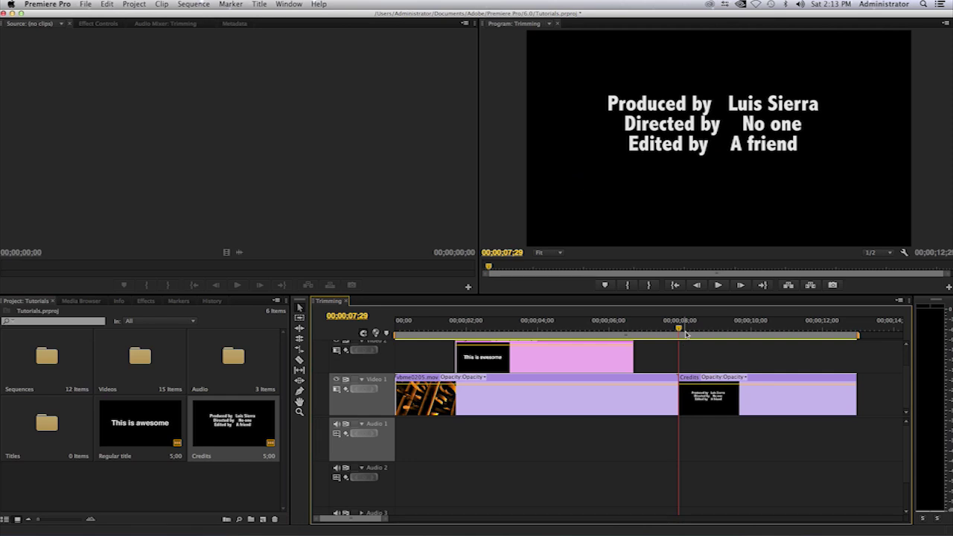
drag(679, 330, 772, 369)
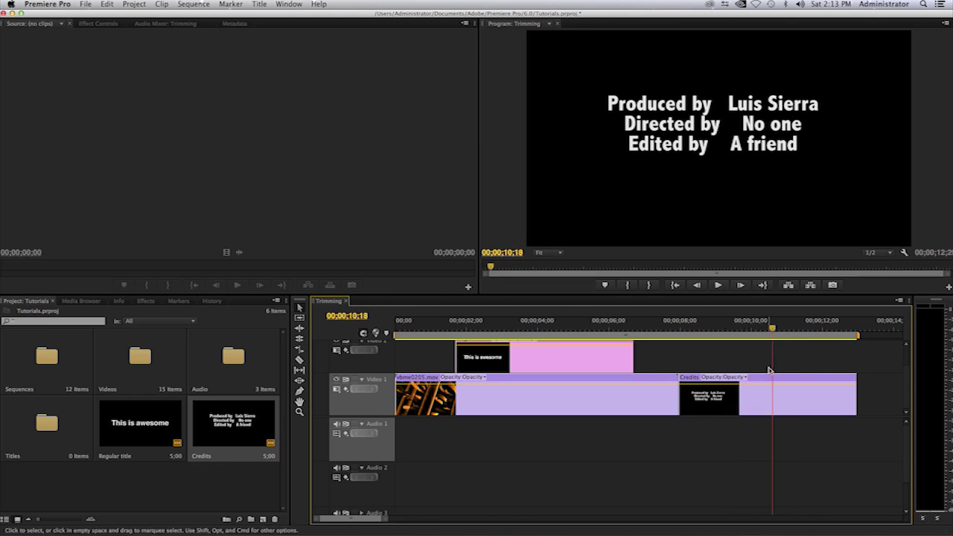
click(786, 404)
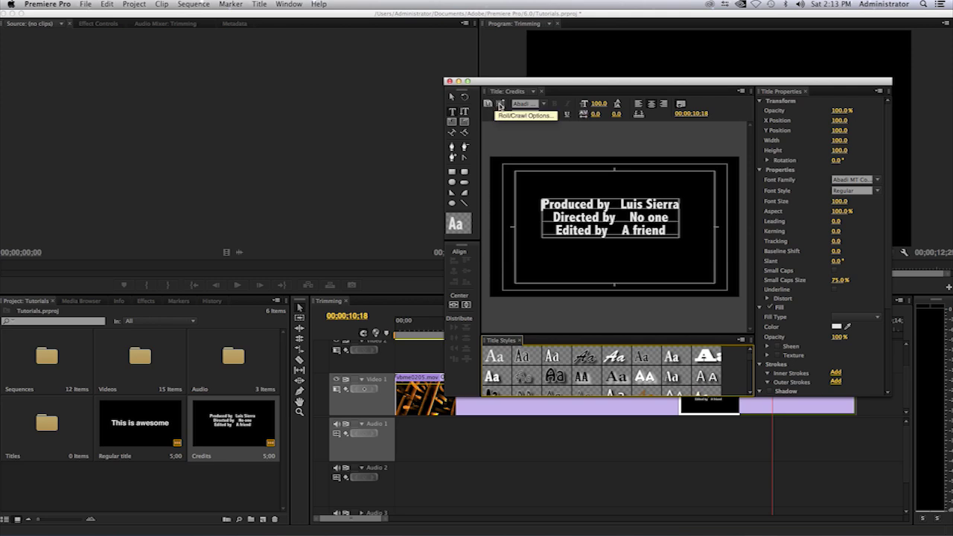
Set the Credits title to Roll, starting and ending off screen
click(500, 105)
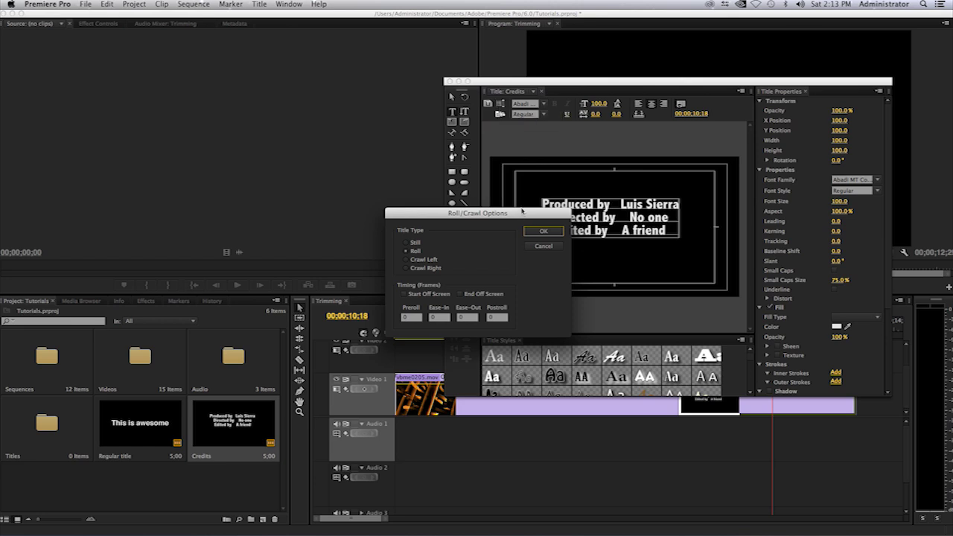
drag(521, 212, 374, 86)
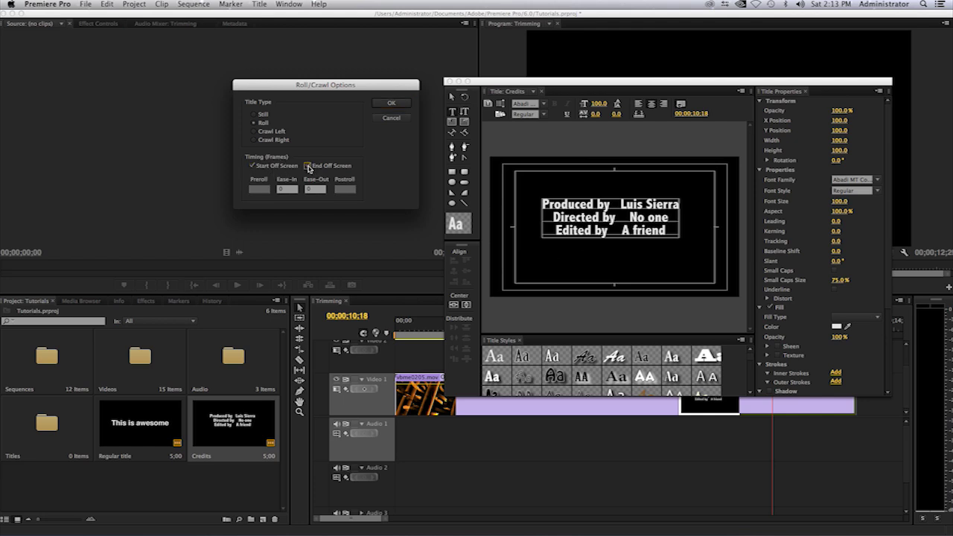
click(394, 104)
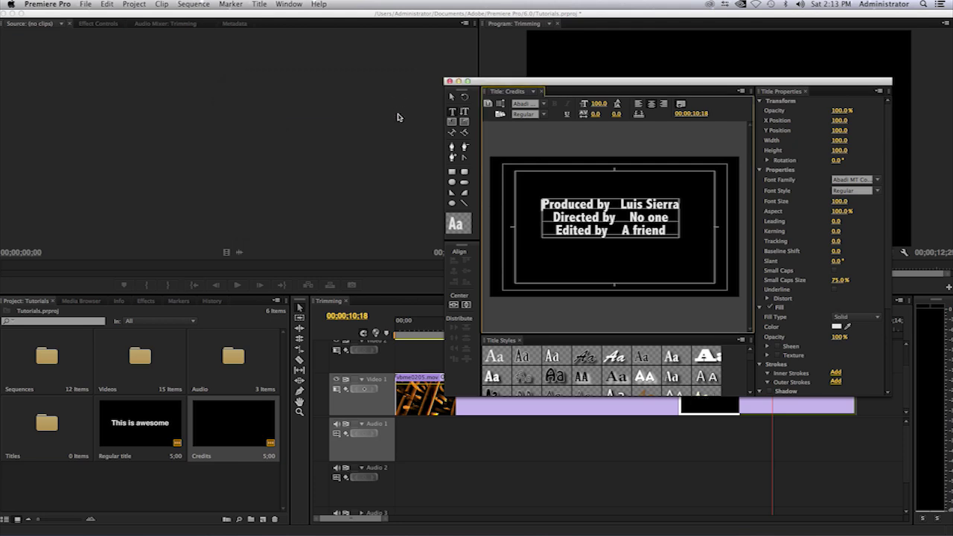
Close the Credits titler and play the sequence from the 'This is awesome' title
click(449, 81)
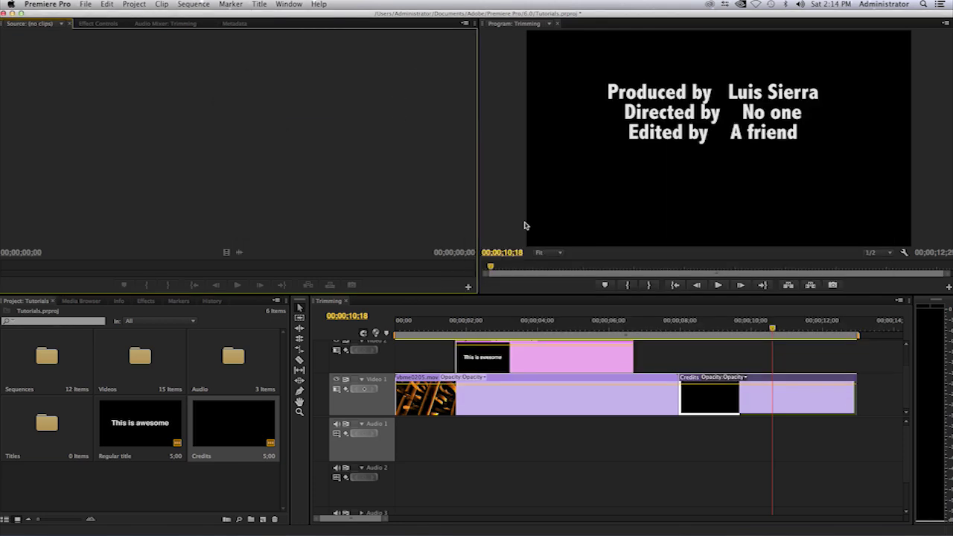
drag(763, 333, 623, 333)
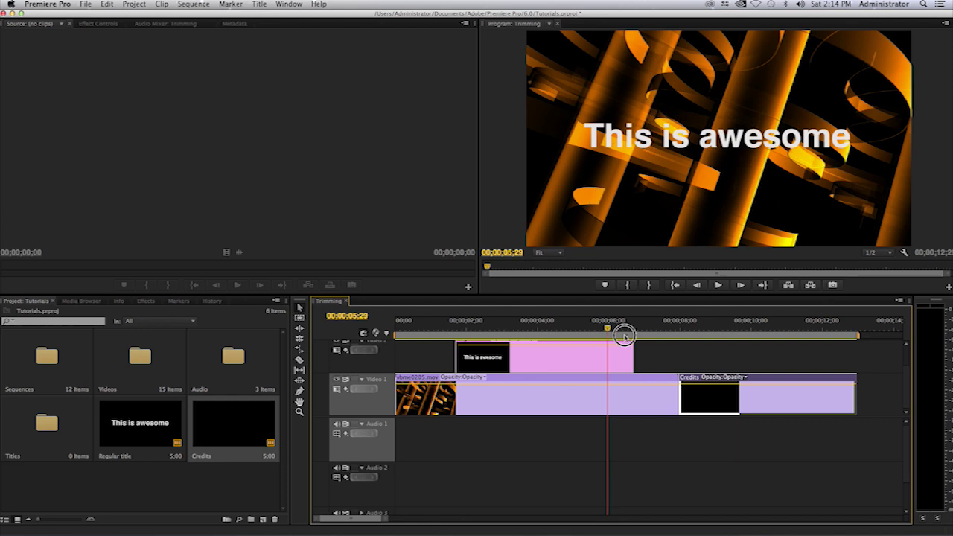
key(space)
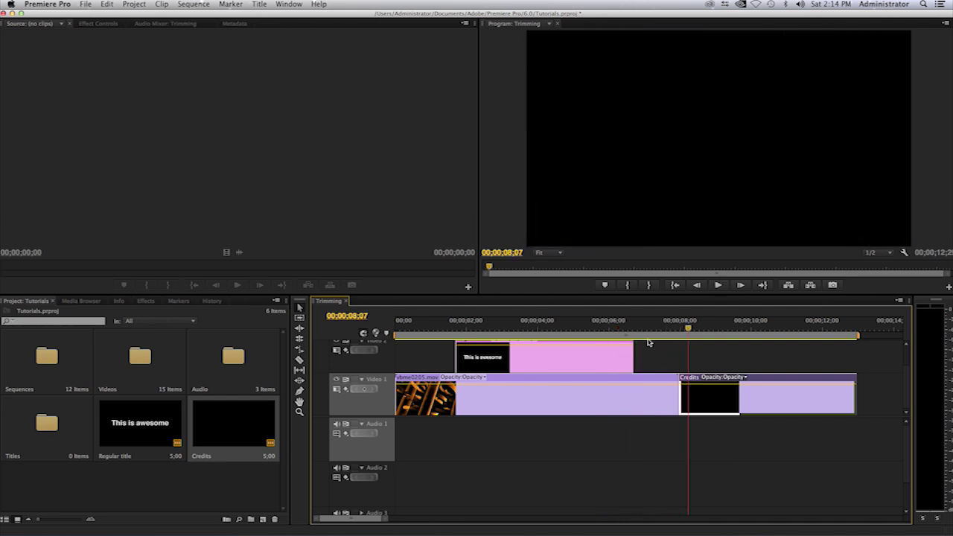
Replay the sequence from just before the credits to watch them roll up and off screen
drag(640, 334, 685, 348)
key(space)
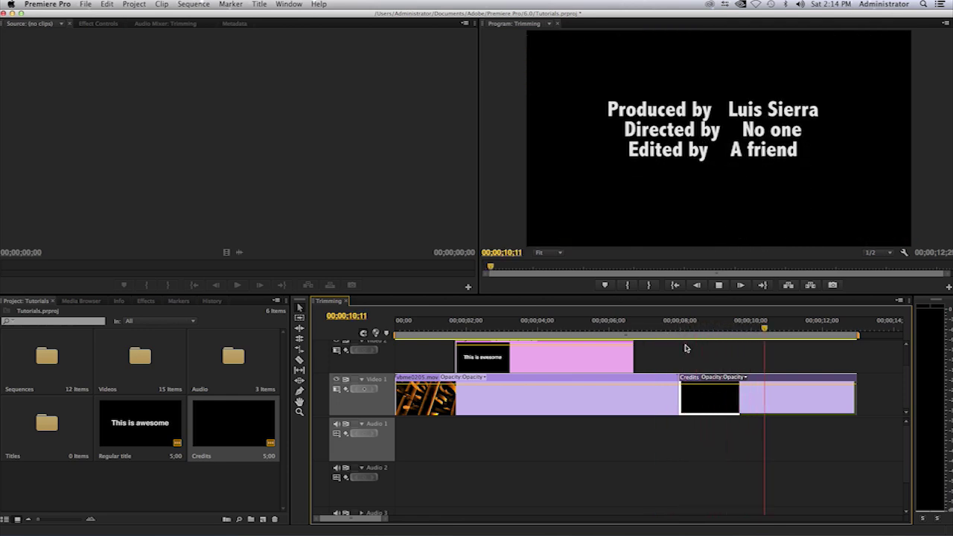
key(space)
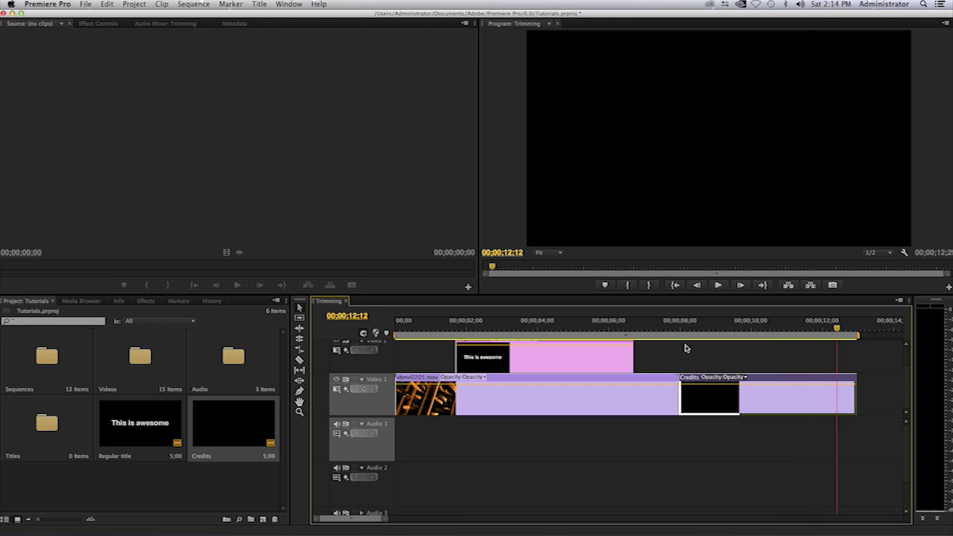
mouse_move(685, 344)
mouse_down()
mouse_move(699, 341)
mouse_move(672, 341)
mouse_move(740, 340)
mouse_move(689, 348)
mouse_up()
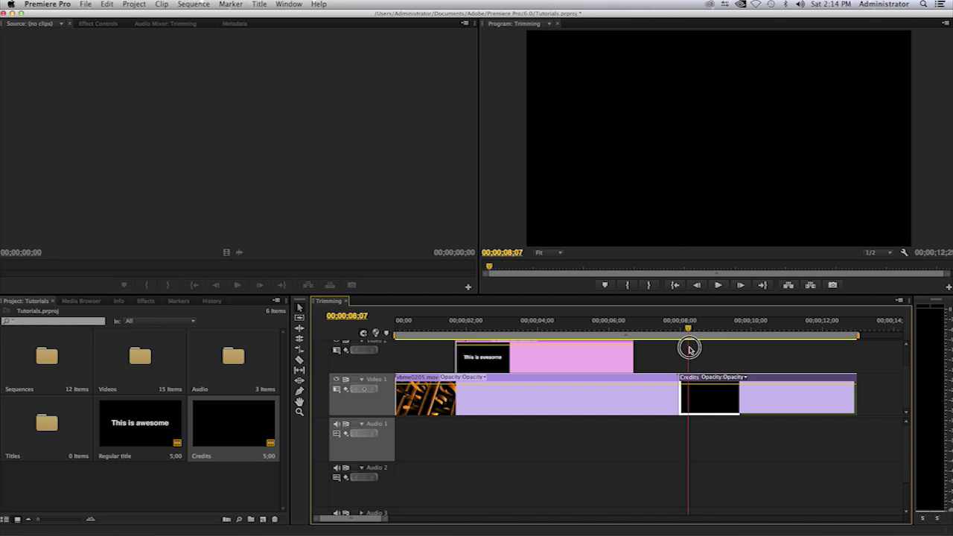
key(space)
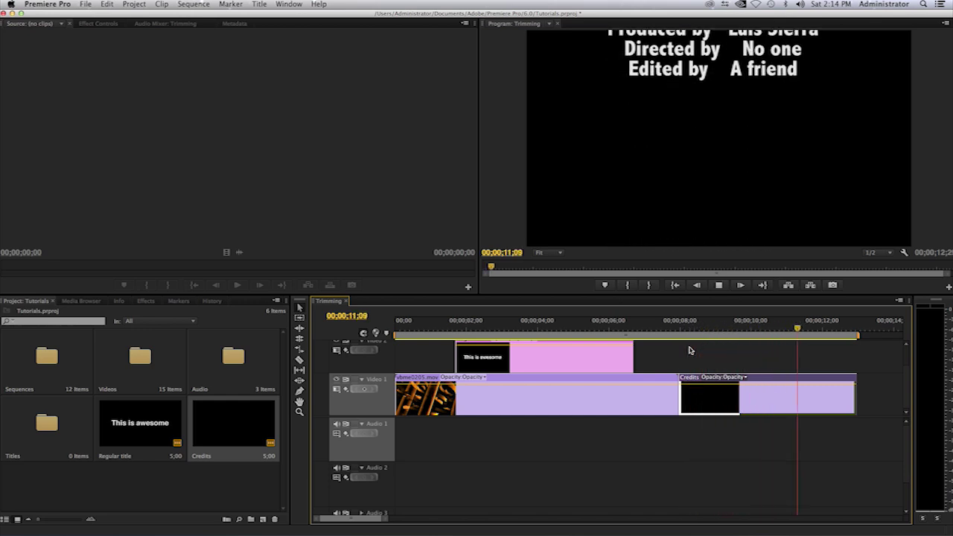
key(space)
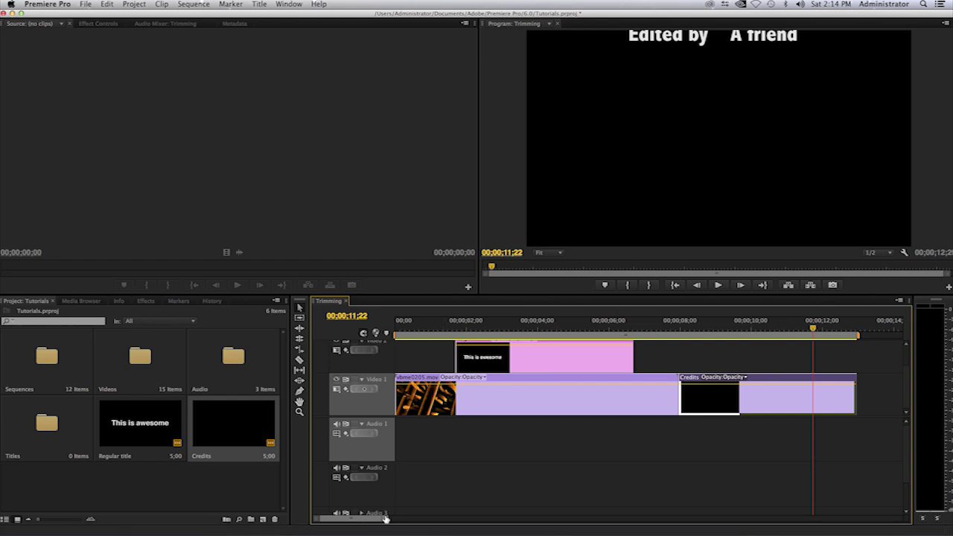
drag(385, 518, 421, 520)
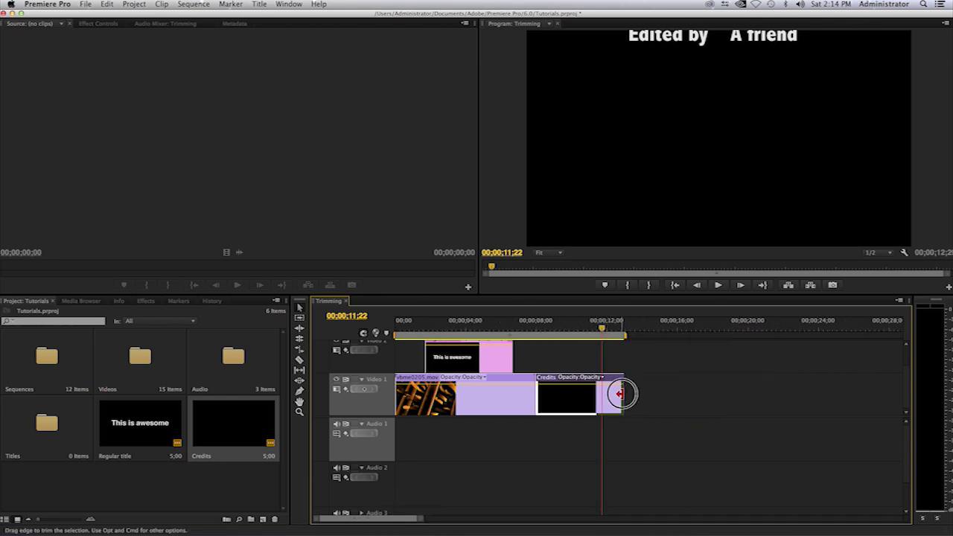
Extend the Credits clip to about 18 seconds and play the slower roll
drag(621, 394, 724, 393)
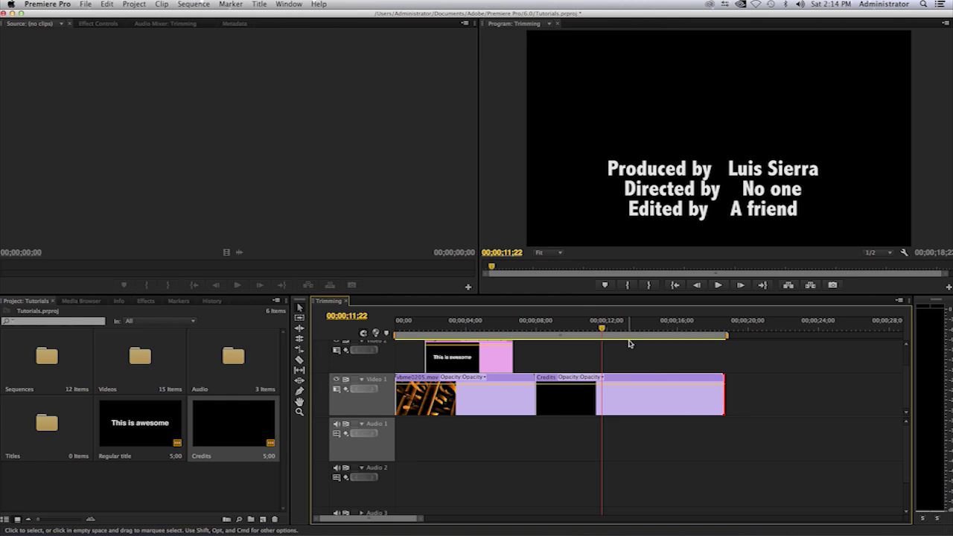
drag(603, 328, 540, 341)
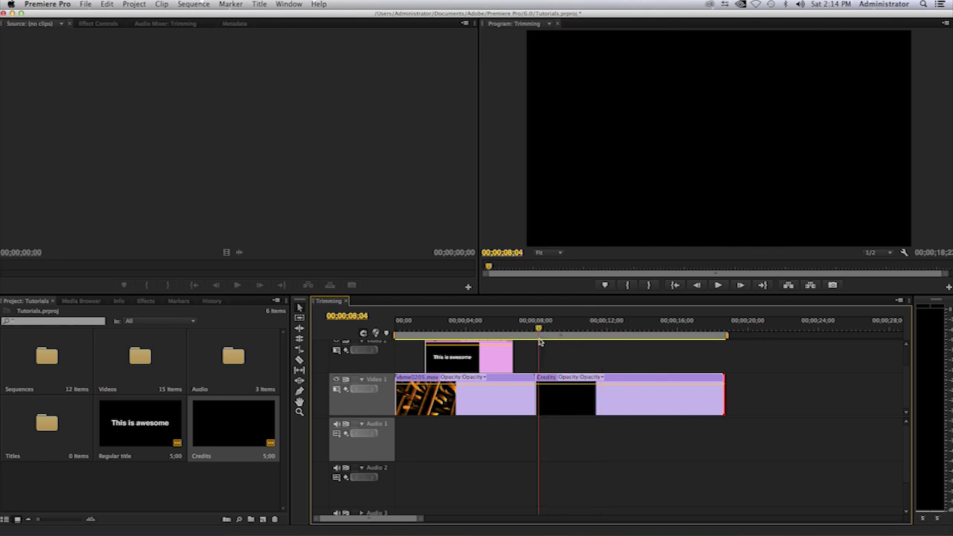
key(space)
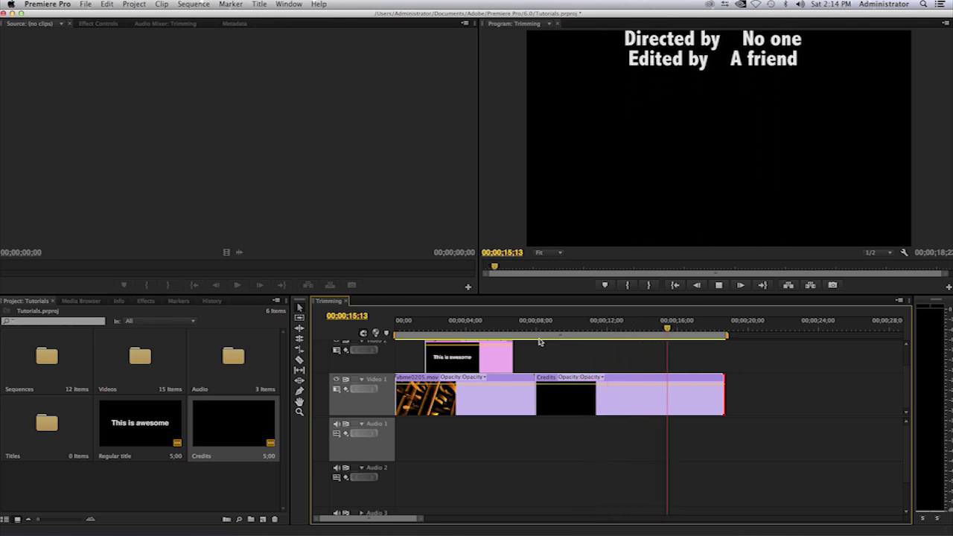
key(space)
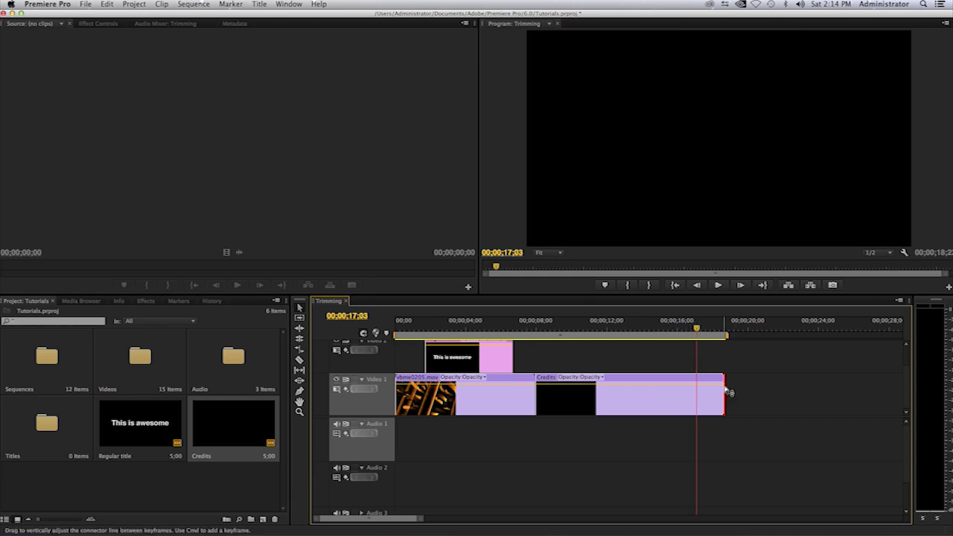
Trim the Credits clip back to about 11 seconds and play the quicker roll
drag(713, 388, 594, 391)
drag(561, 329, 538, 341)
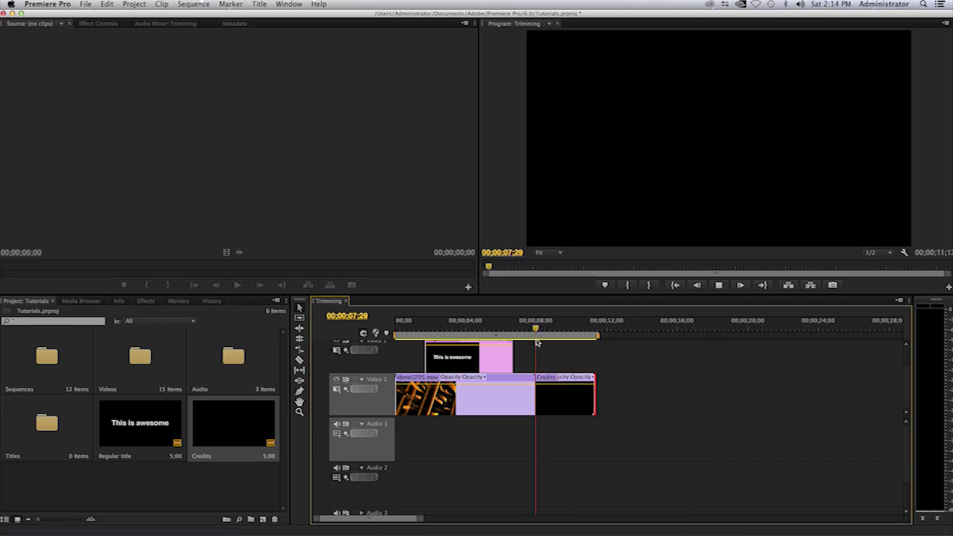
key(space)
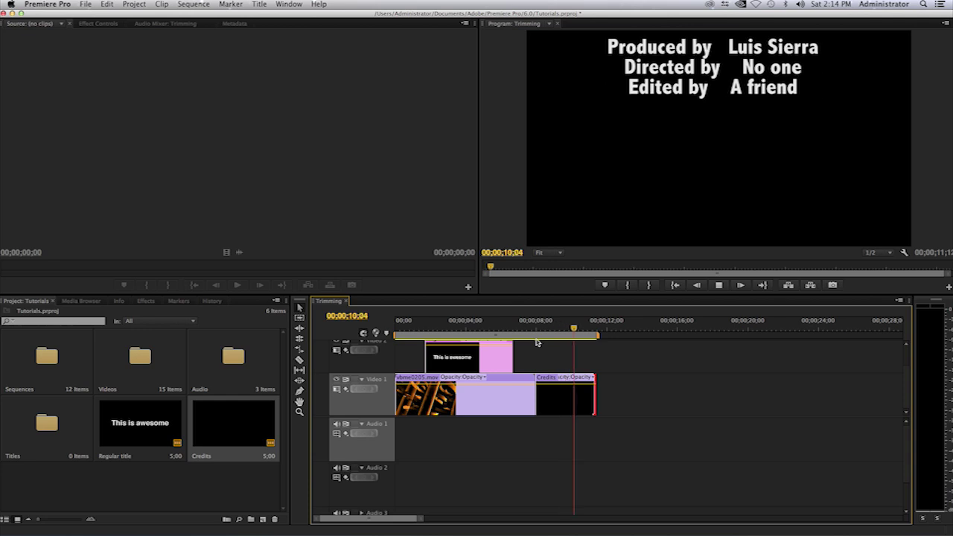
key(space)
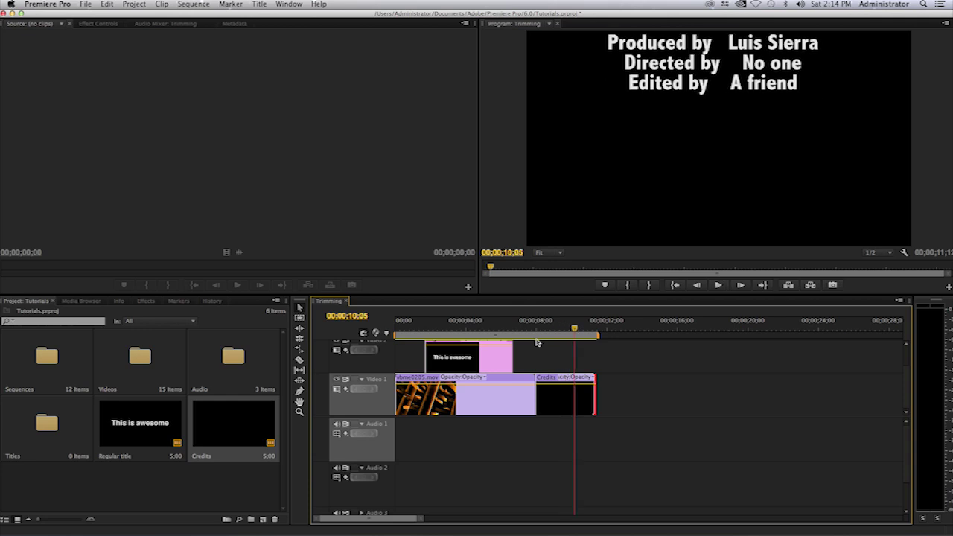